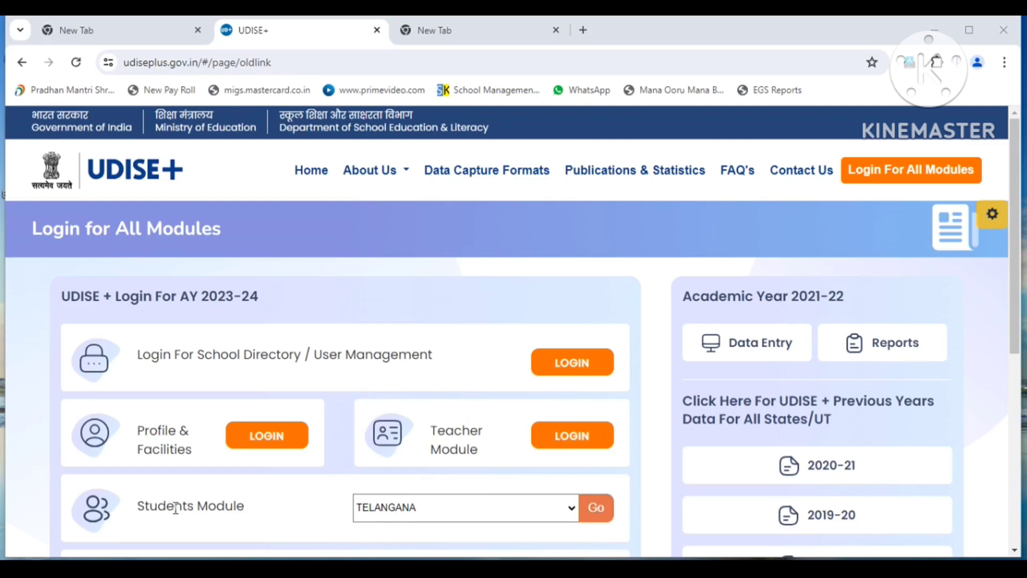
Step: Choose TELANGANA as the state for the Students Module
click(433, 522)
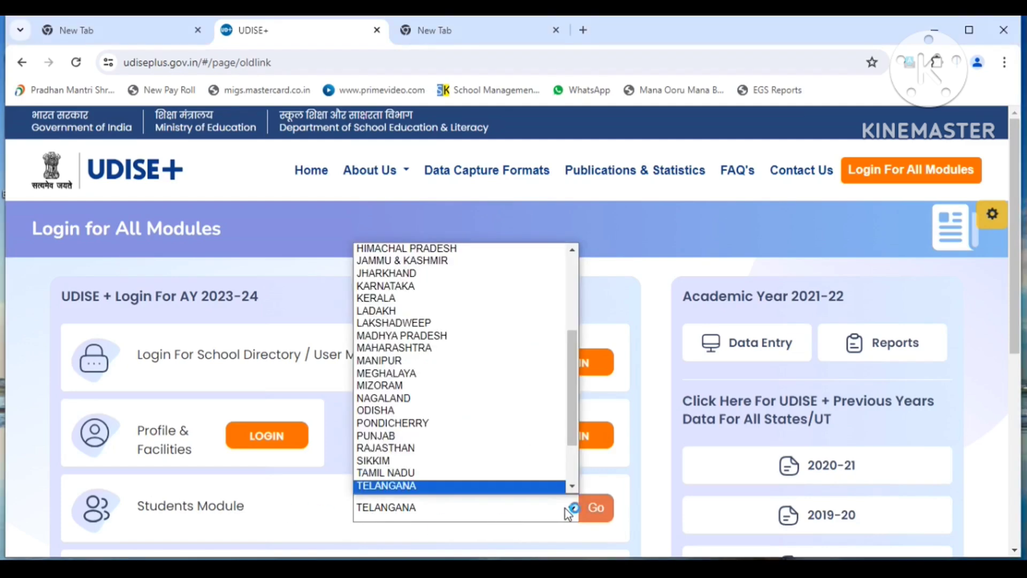
click(443, 485)
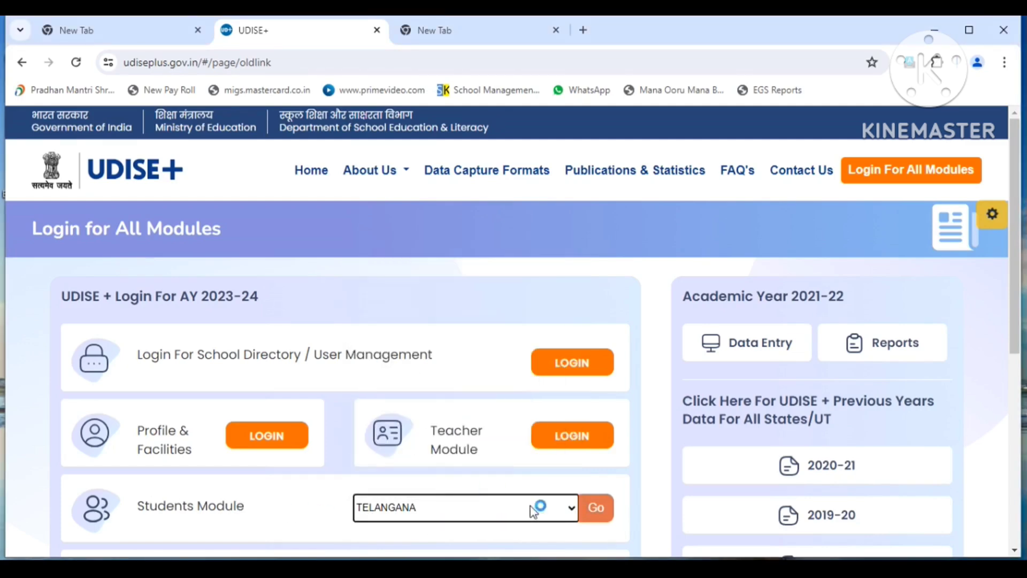
click(596, 514)
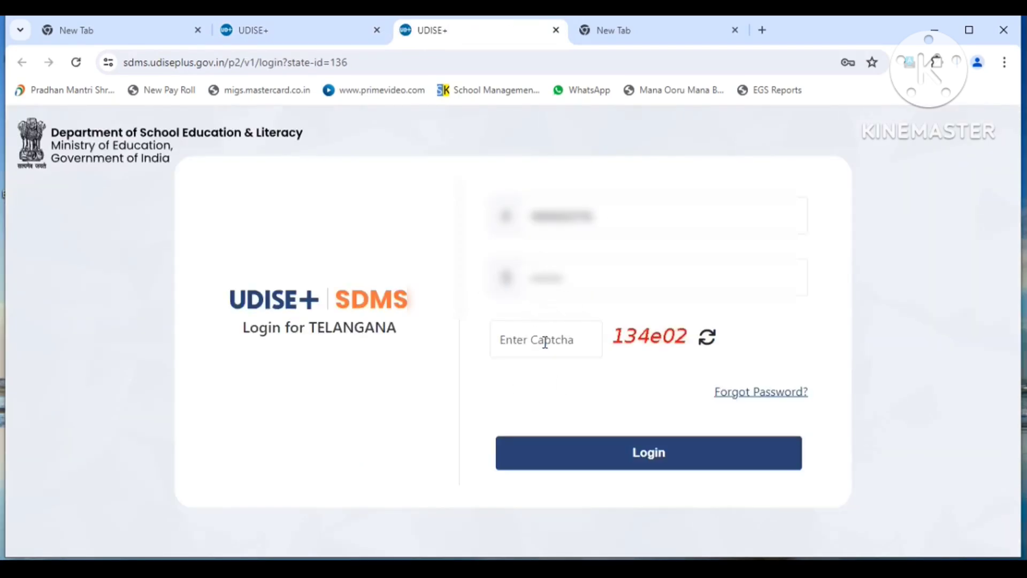
Step: Log in to SDMS by entering the captcha shown on the login page
click(544, 341)
text(134)
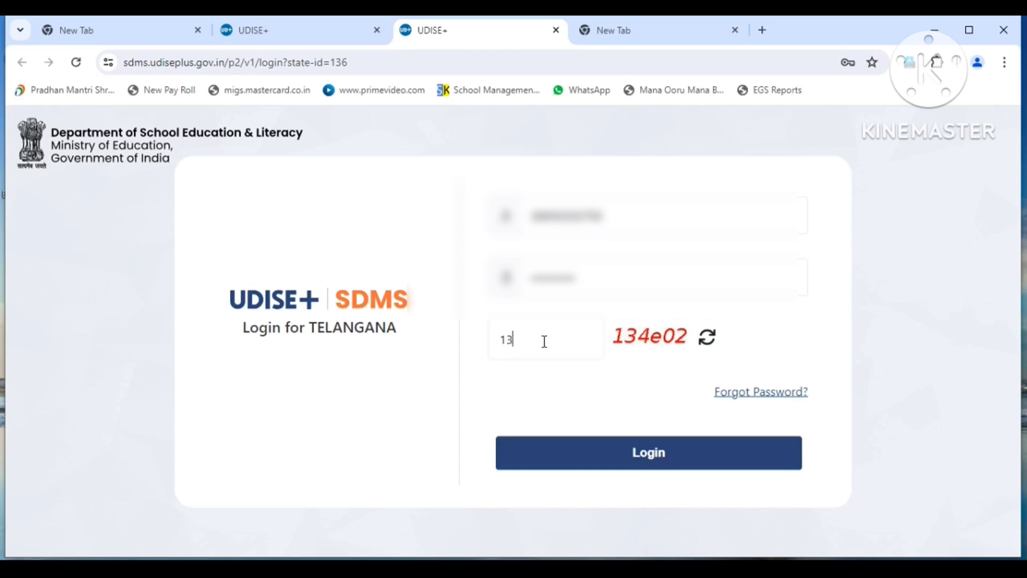
text(e02)
click(633, 449)
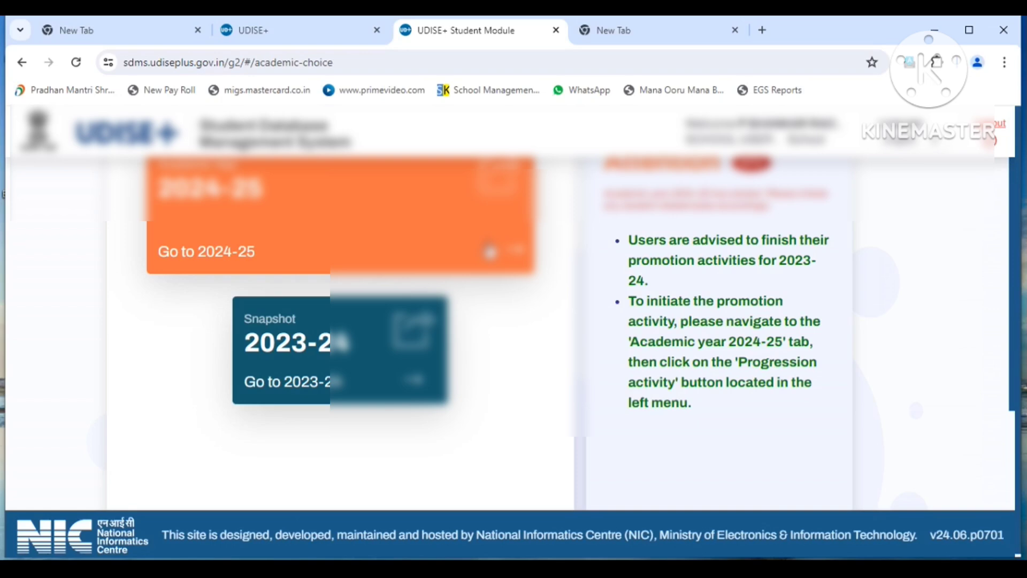
Step: Enter the 2024-25 dashboard, dismiss the school information pop-up, and view the class I–V table
click(490, 251)
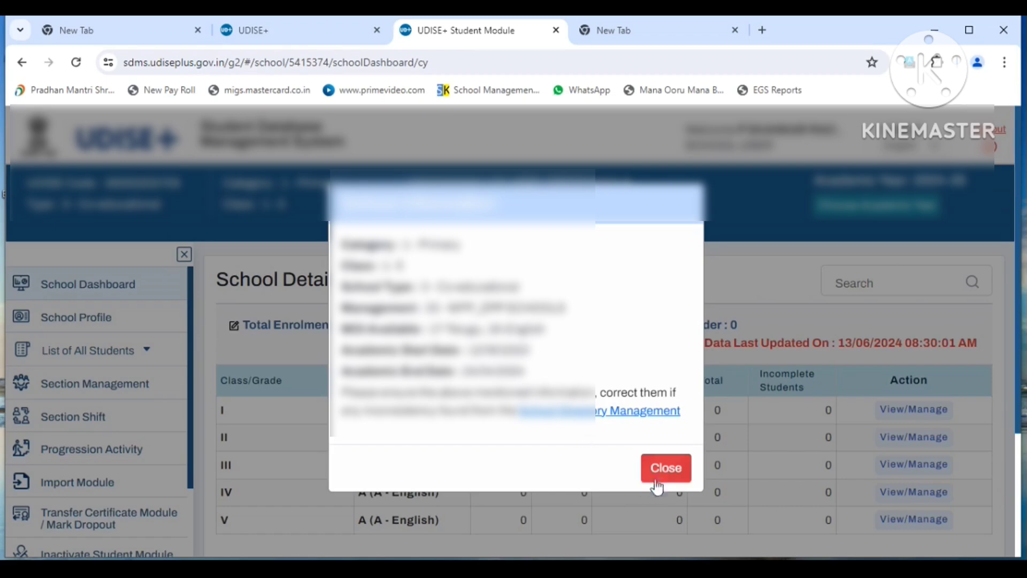
click(675, 474)
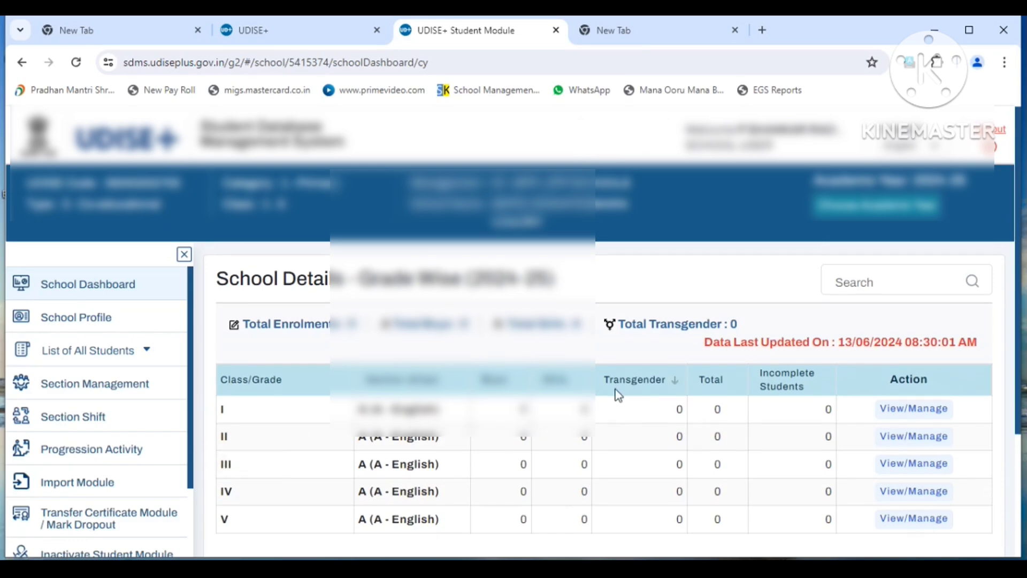
scroll(616, 395, down, 2)
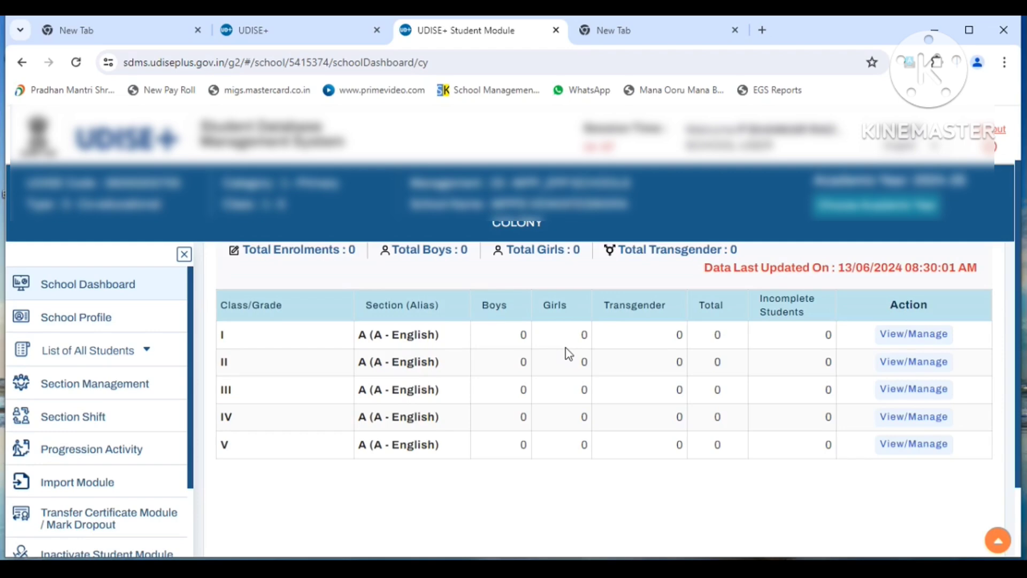
Step: Open the Progression Module's 2023-24 to 2024-25 promotion page
click(68, 453)
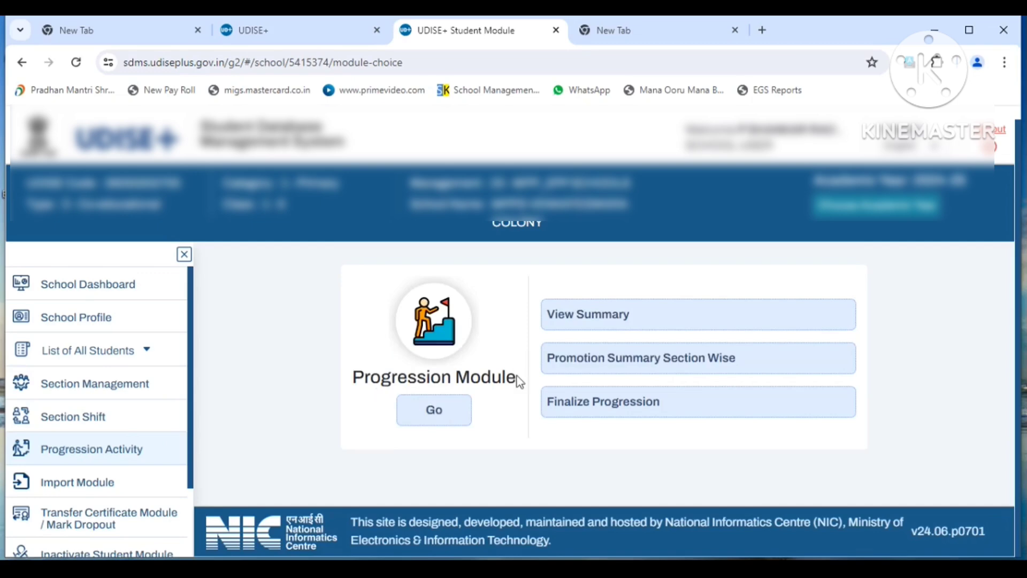
click(432, 424)
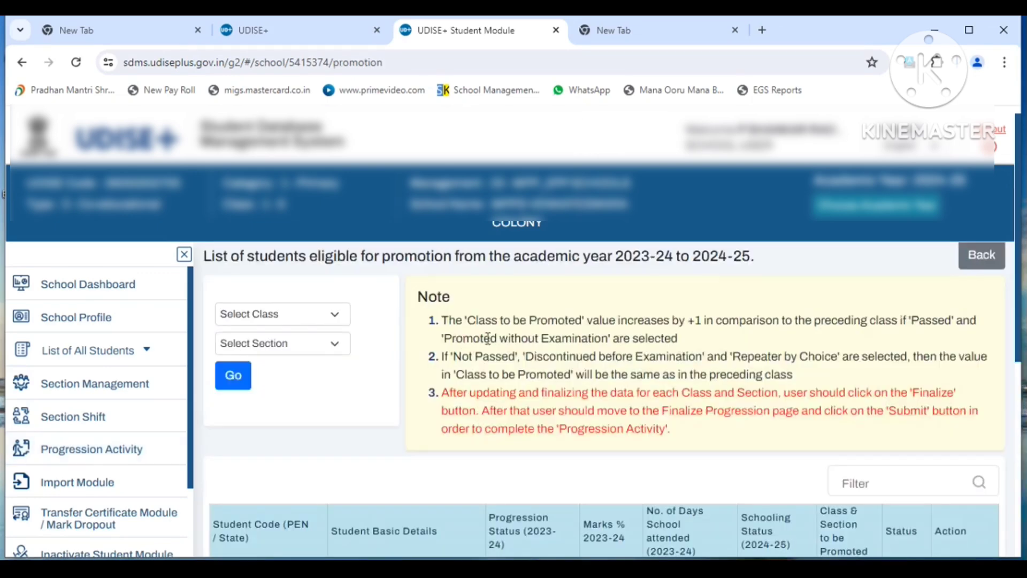
scroll(554, 356, down, 4)
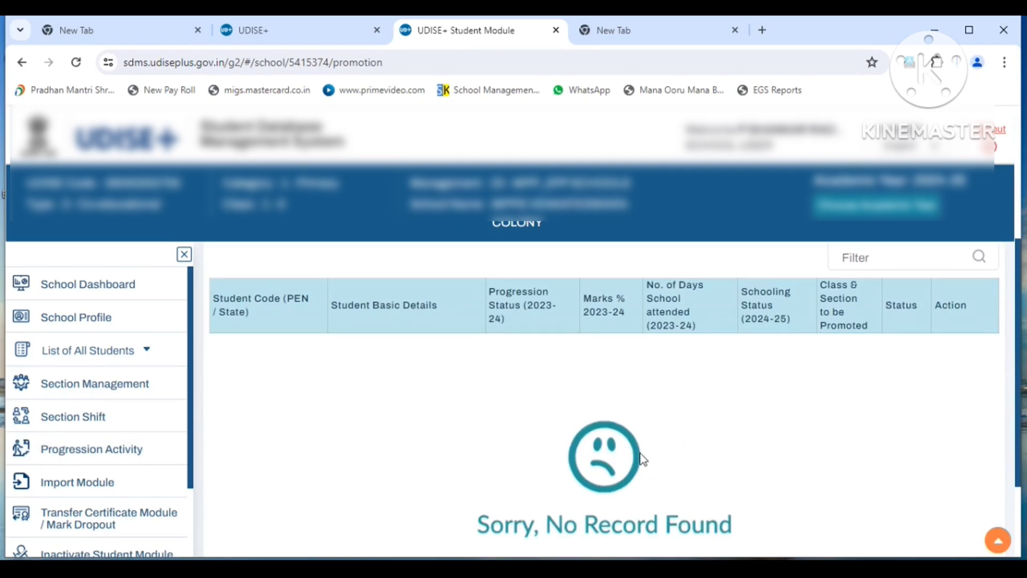
scroll(492, 412, up, 4)
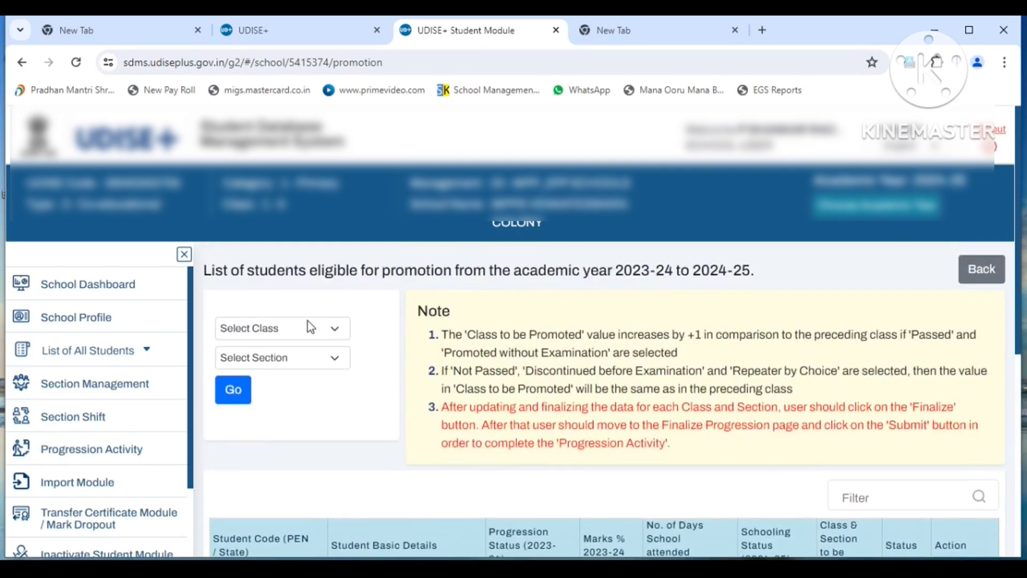
Step: Load the student list for class II, section A
click(310, 327)
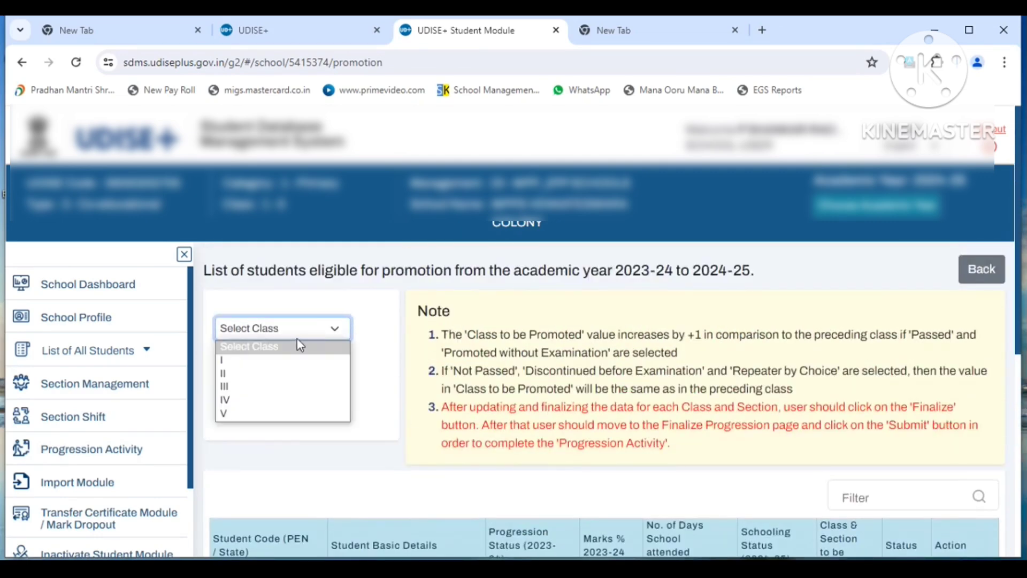
click(276, 378)
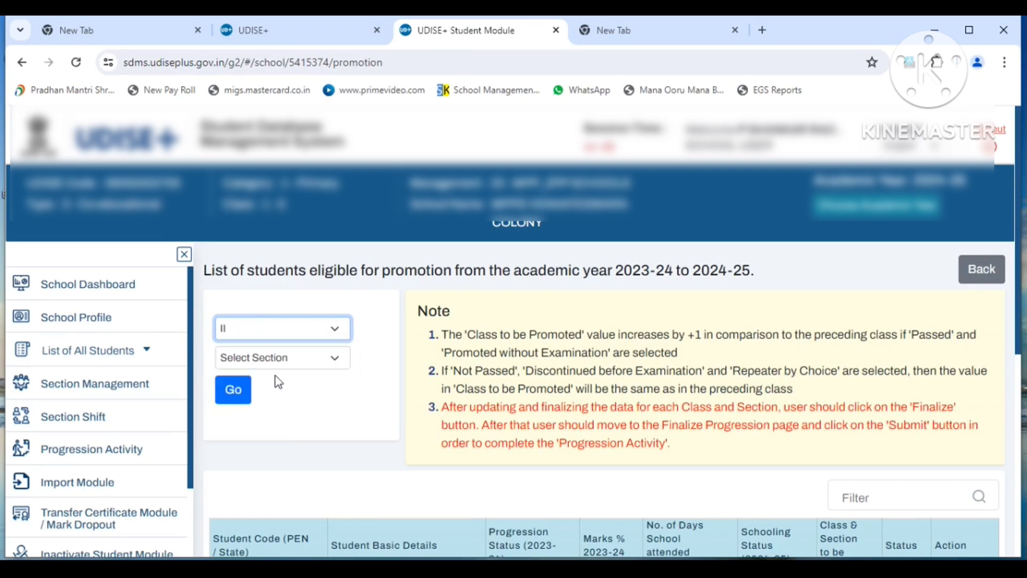
click(304, 358)
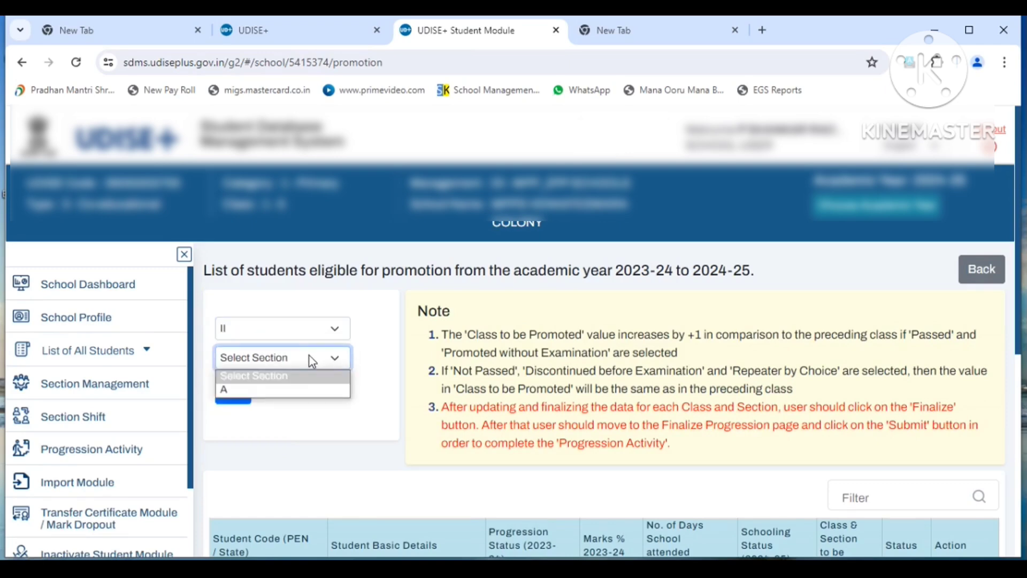
click(279, 395)
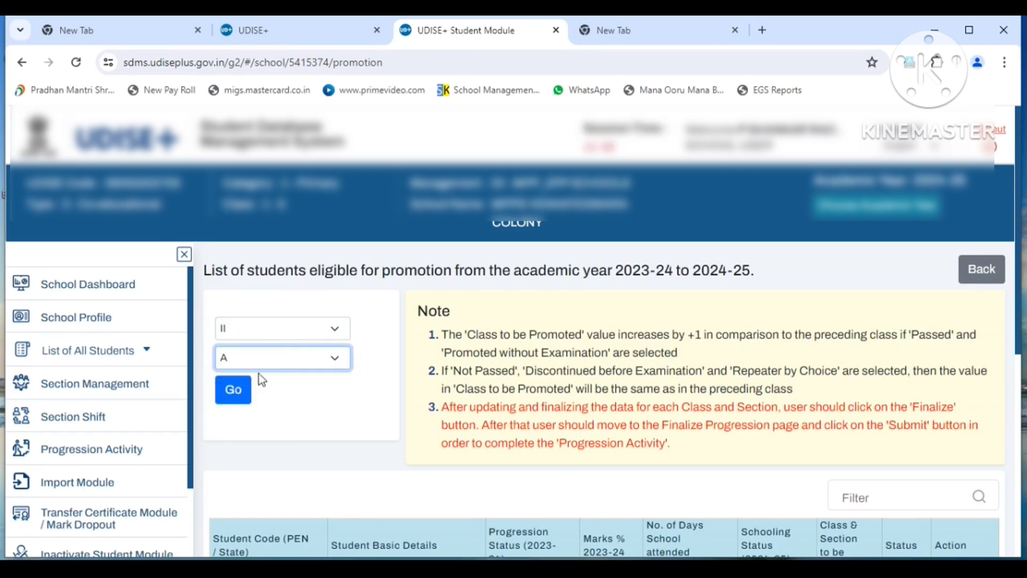
click(233, 390)
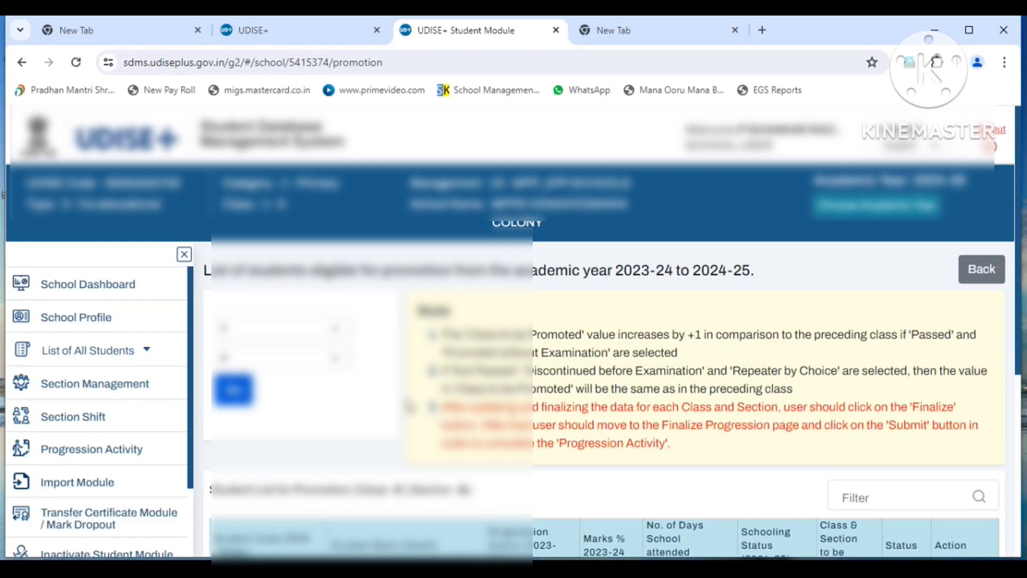
Step: Show the status options for the first pending class II student
scroll(418, 411, down, 4)
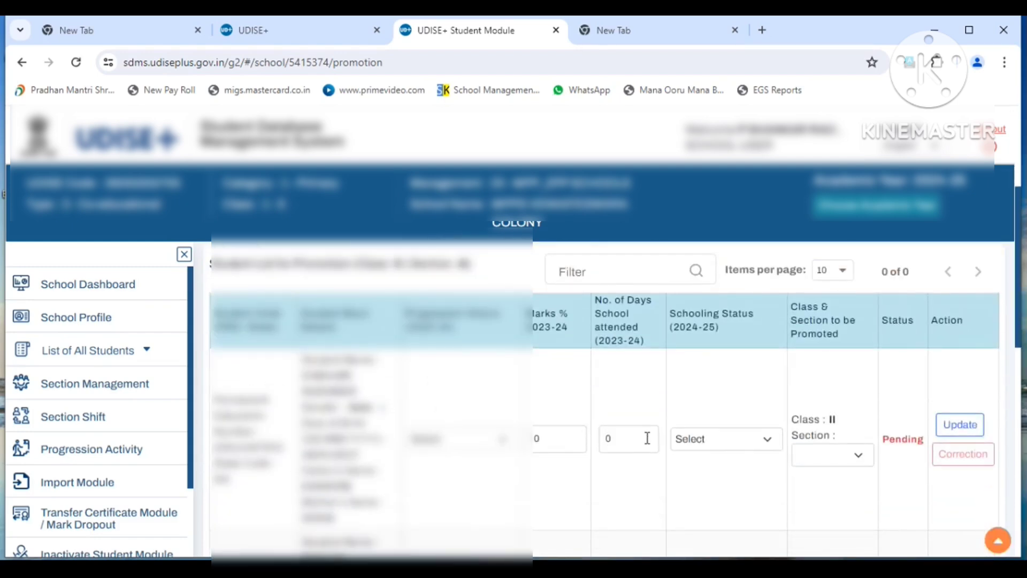
scroll(714, 447, down, 3)
scroll(713, 447, down, 2)
scroll(713, 450, up, 8)
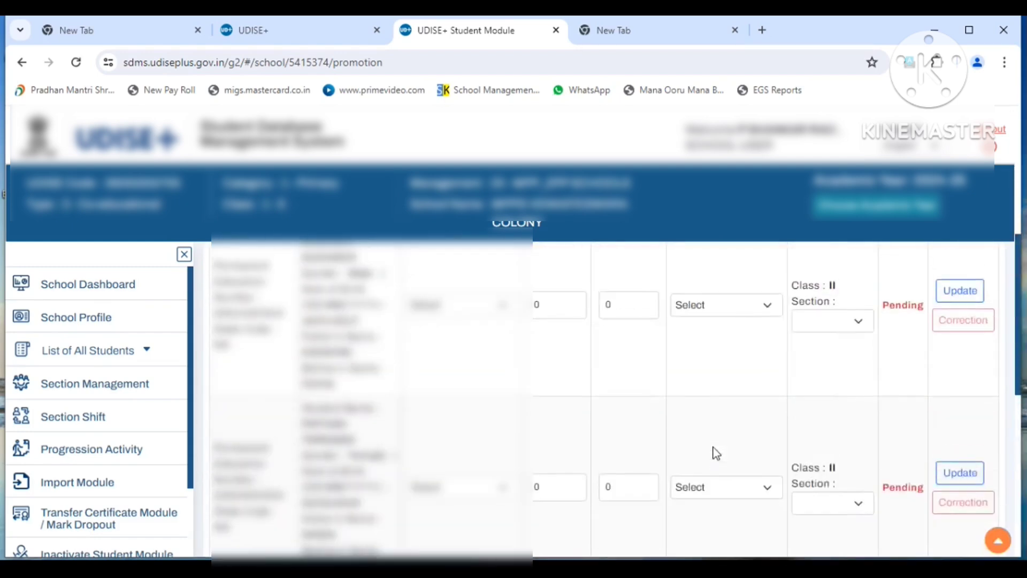
scroll(727, 442, down, 2)
scroll(736, 435, down, 2)
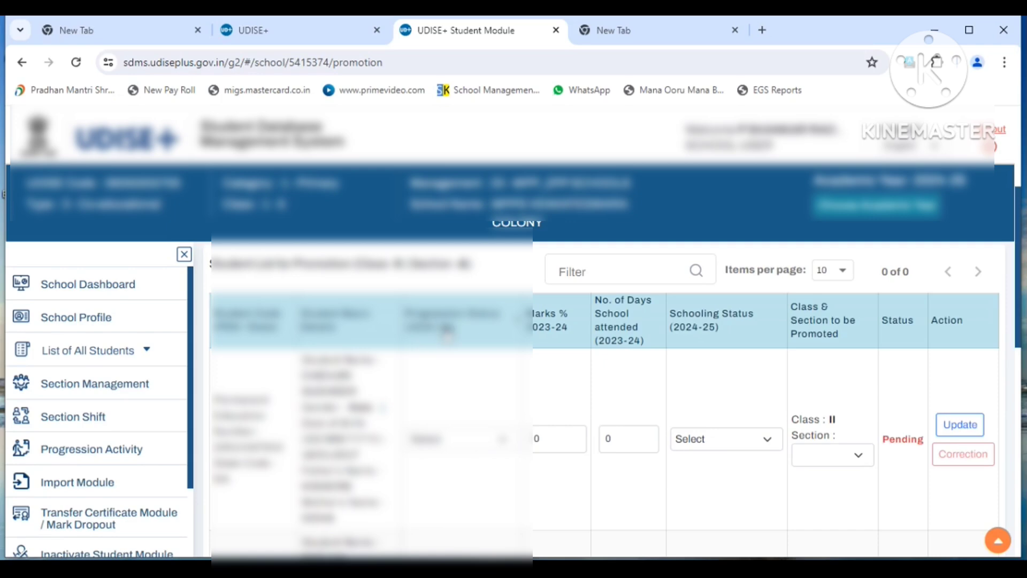
click(475, 446)
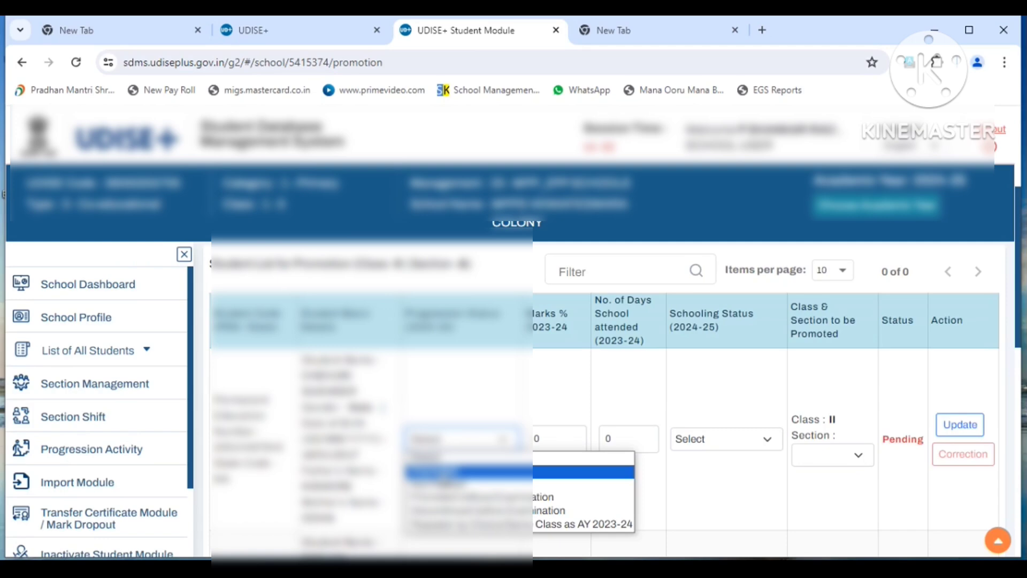
Step: Compare the first student's progression statuses that promote to class III against those keeping class II
click(444, 472)
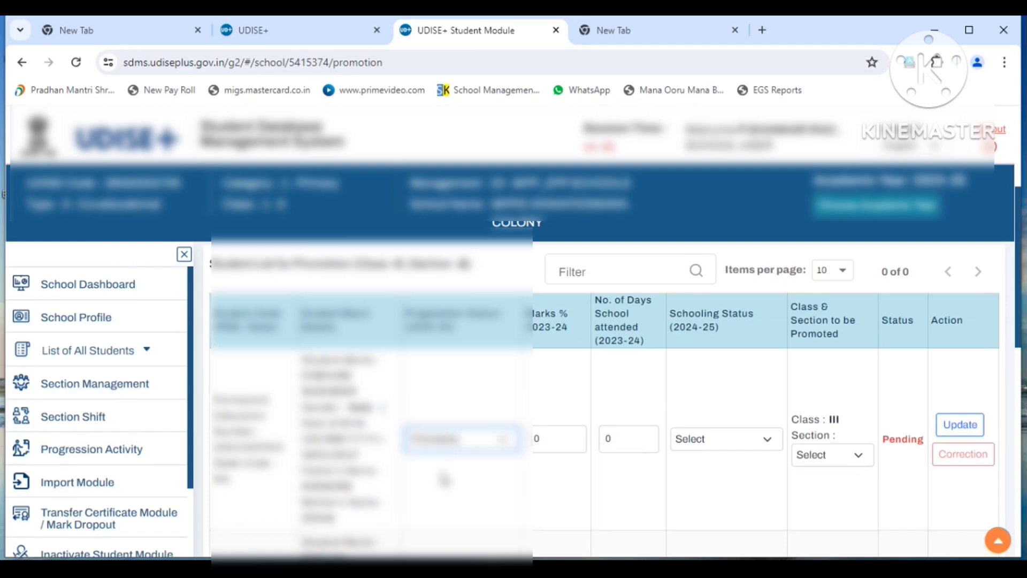
double_click(847, 421)
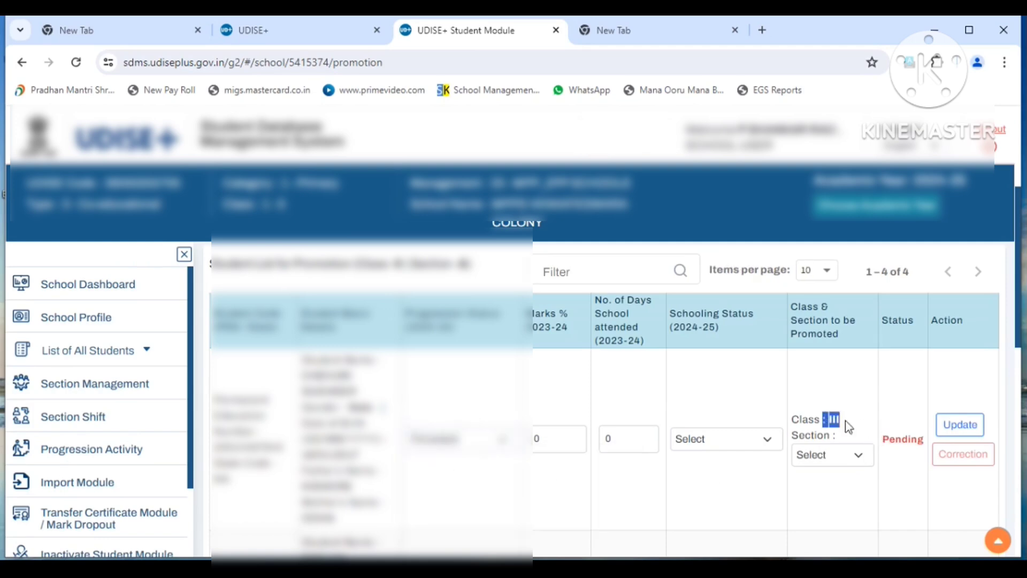
click(444, 442)
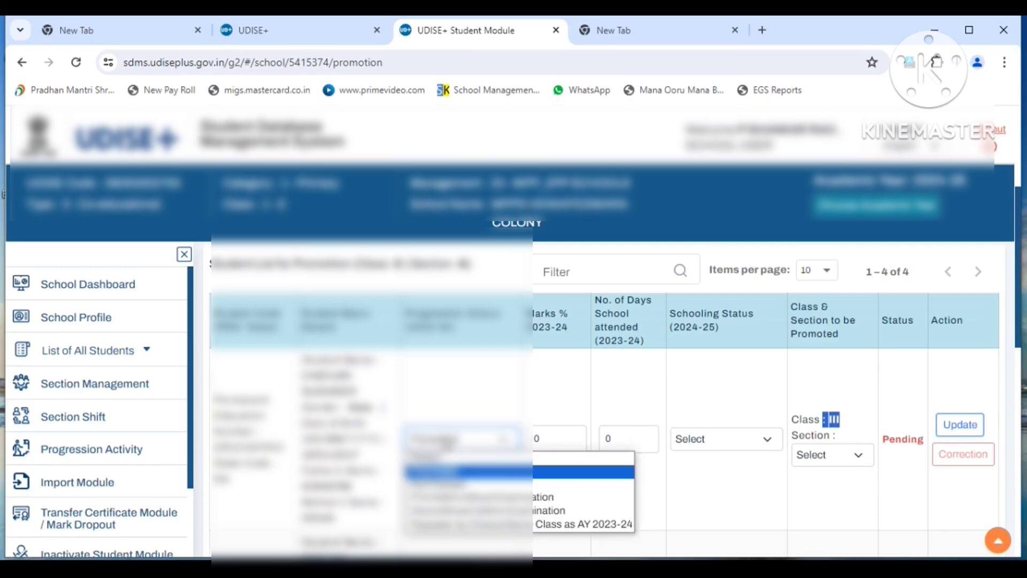
click(444, 486)
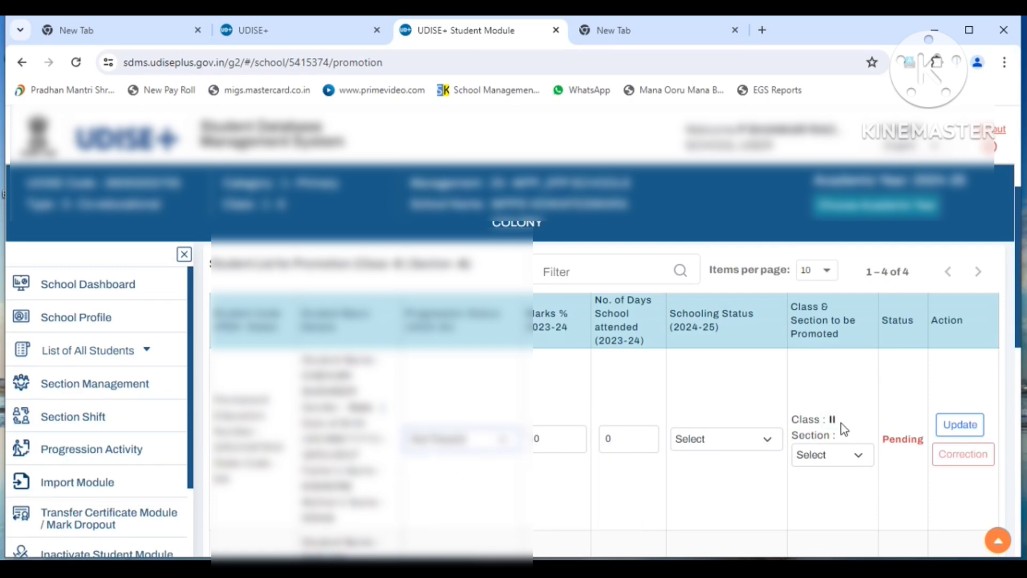
click(471, 443)
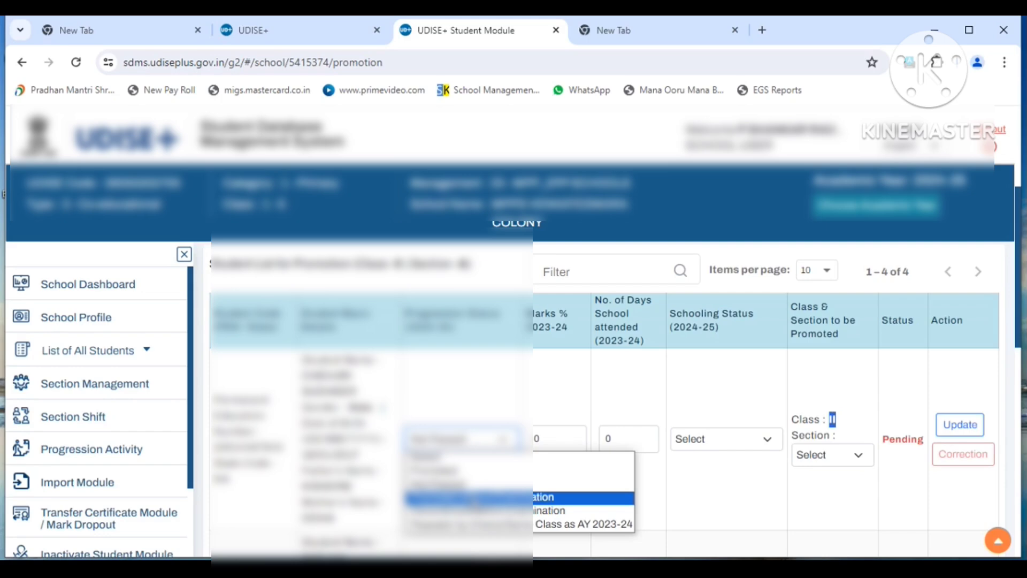
click(471, 499)
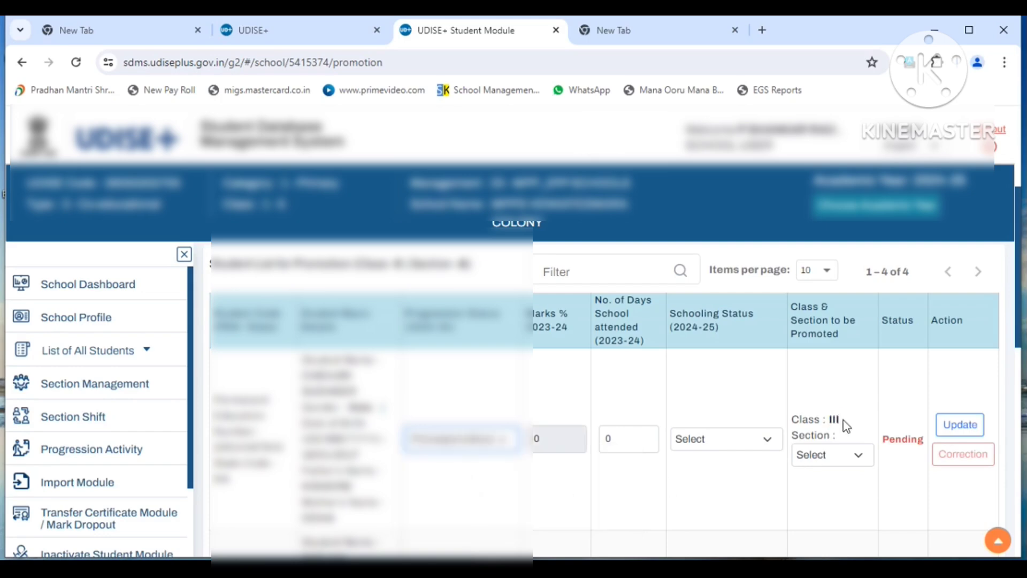
Step: Try the remaining statuses, including same class as 2023-24, then settle on Promoted
drag(846, 426, 822, 420)
click(468, 446)
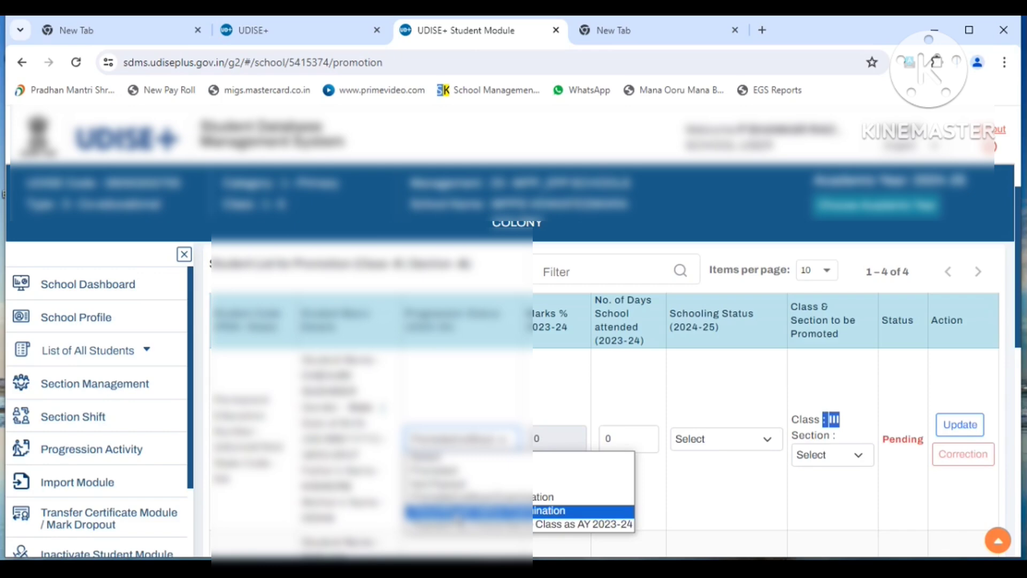
click(459, 513)
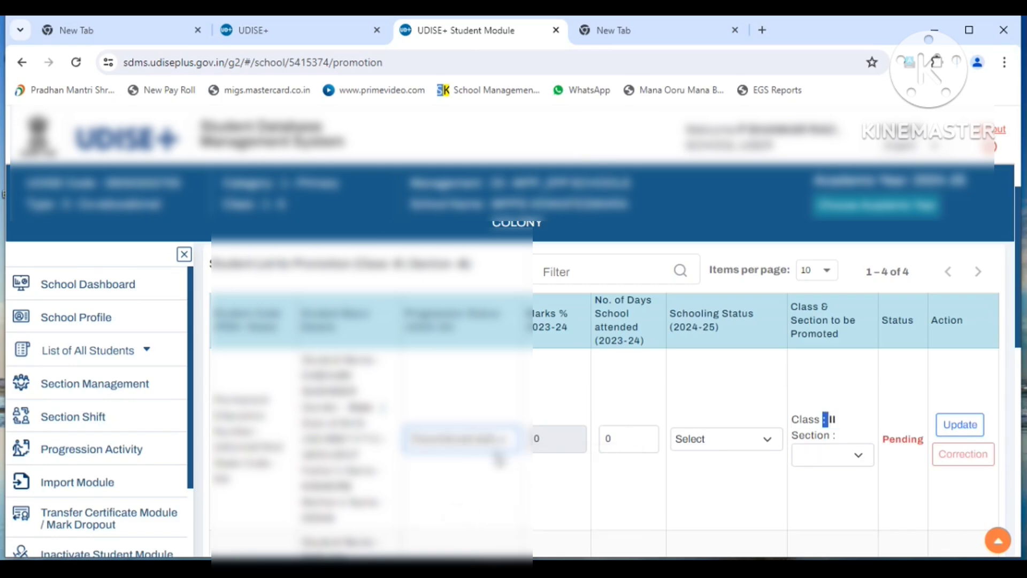
click(841, 420)
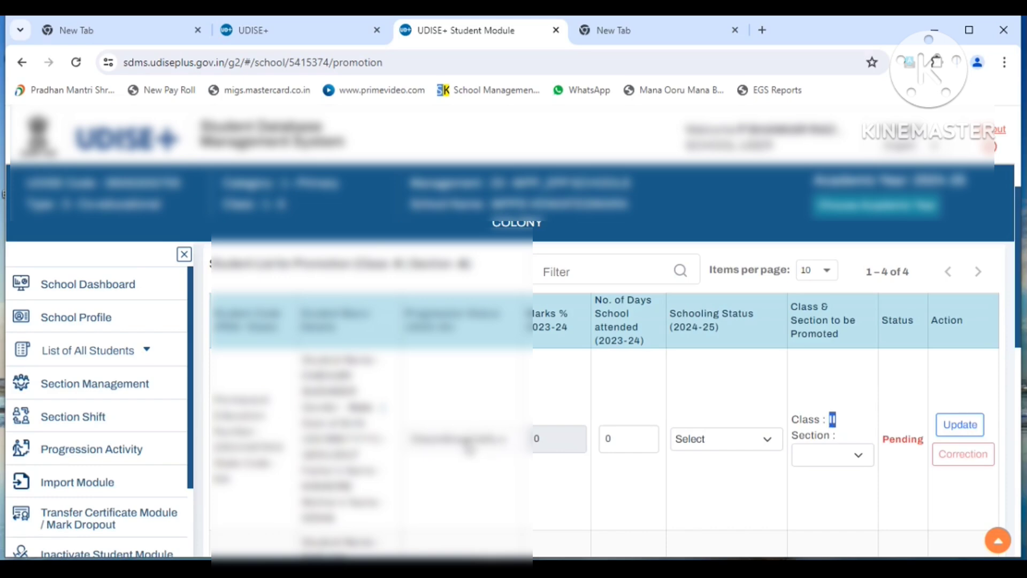
click(469, 441)
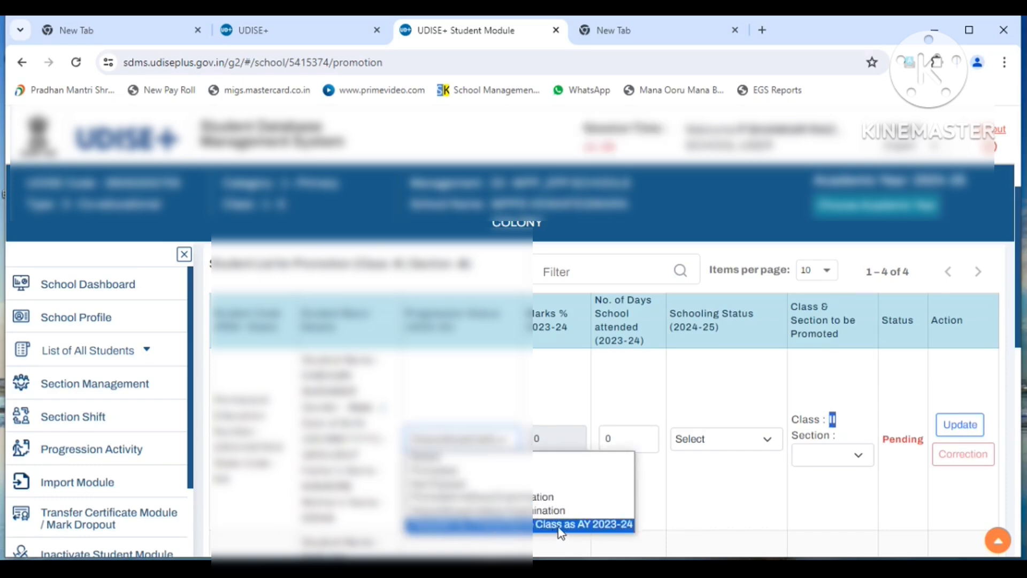
click(606, 520)
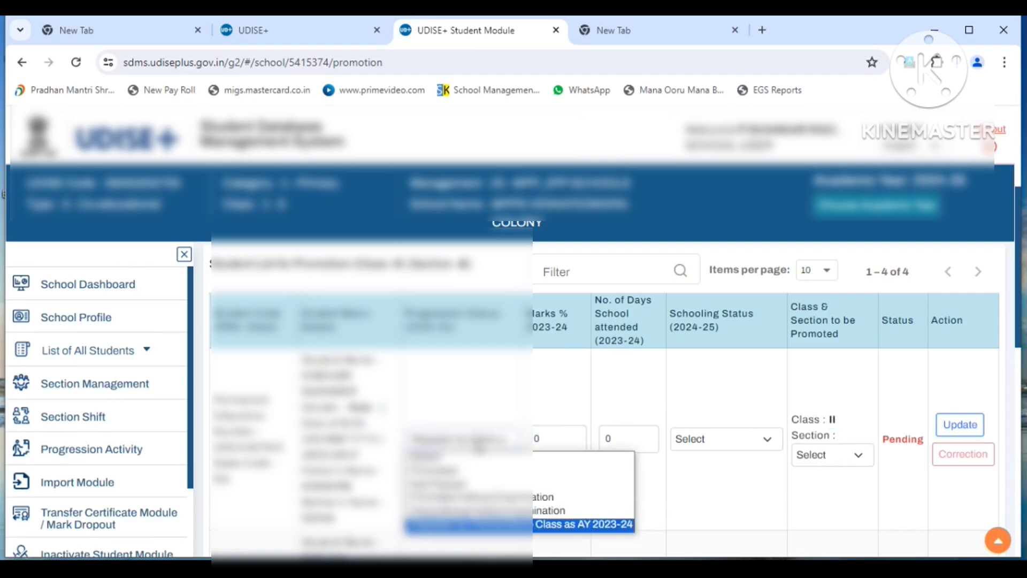
click(479, 445)
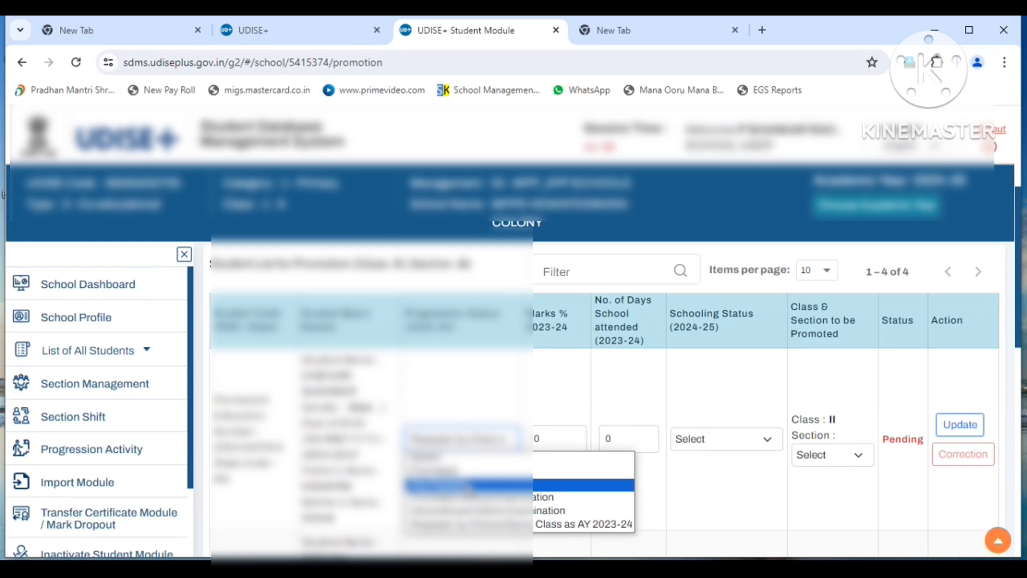
click(438, 472)
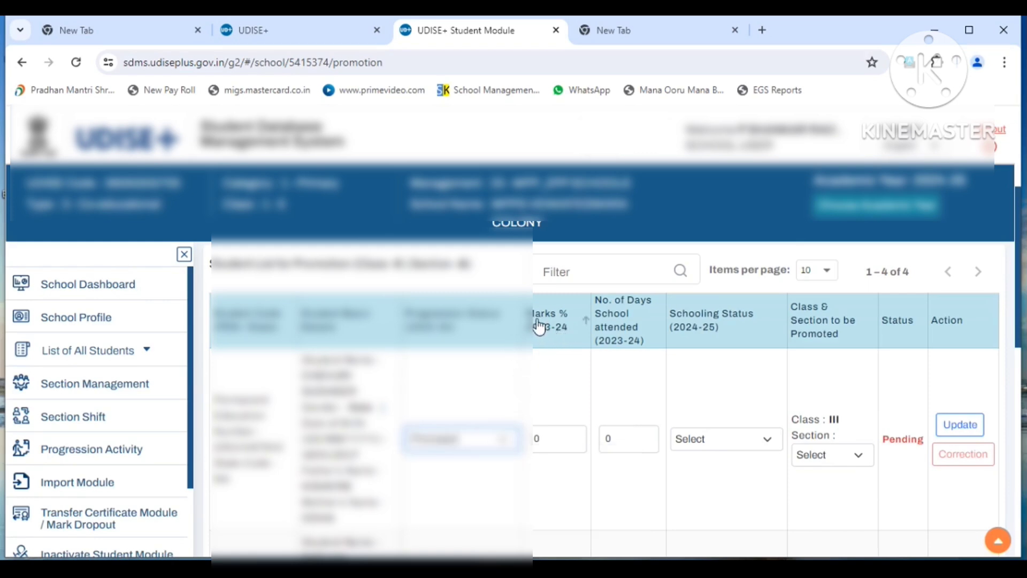
Step: Replace the first student's 0 marks with 75% and enter 151 days attended
click(559, 432)
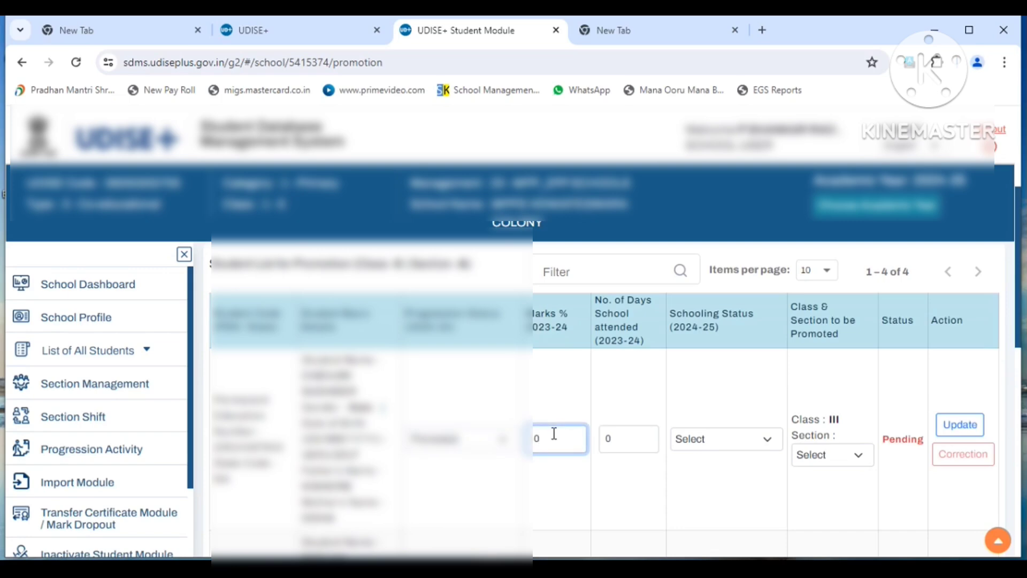
key(BackSpace)
text(75)
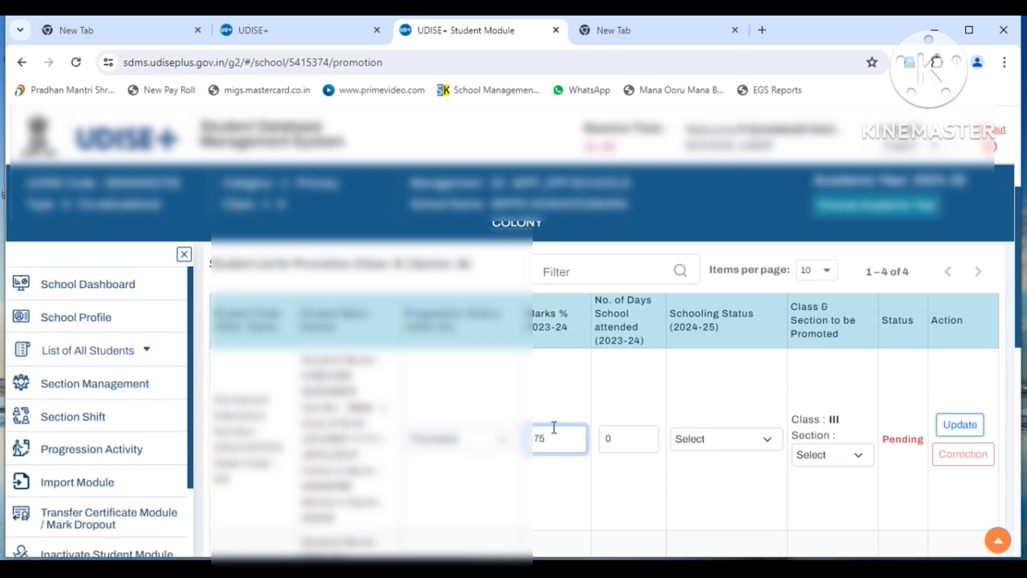
key(Tab)
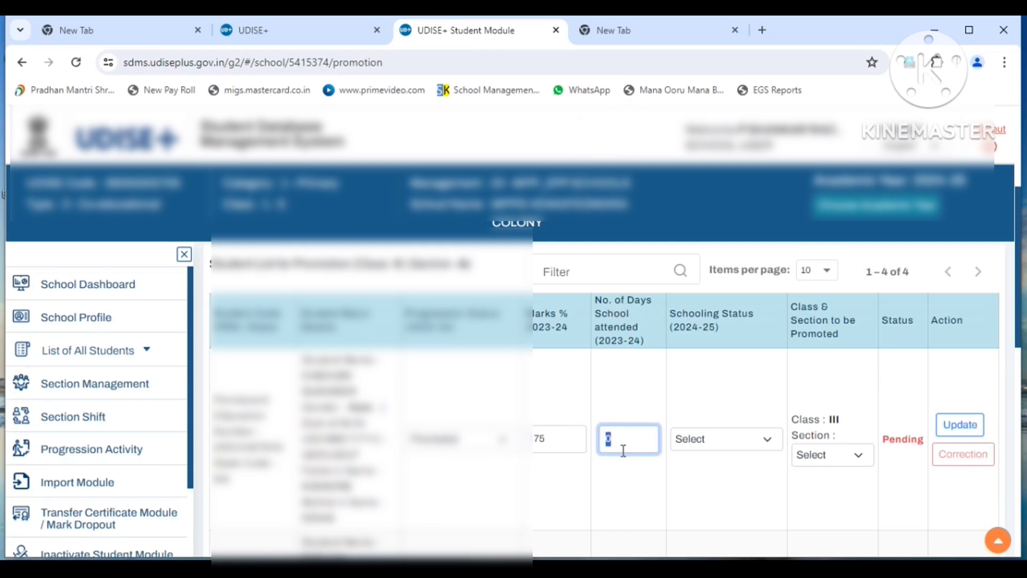
text(151)
Step: Set the first student's schooling status to Studying in Same School
click(717, 440)
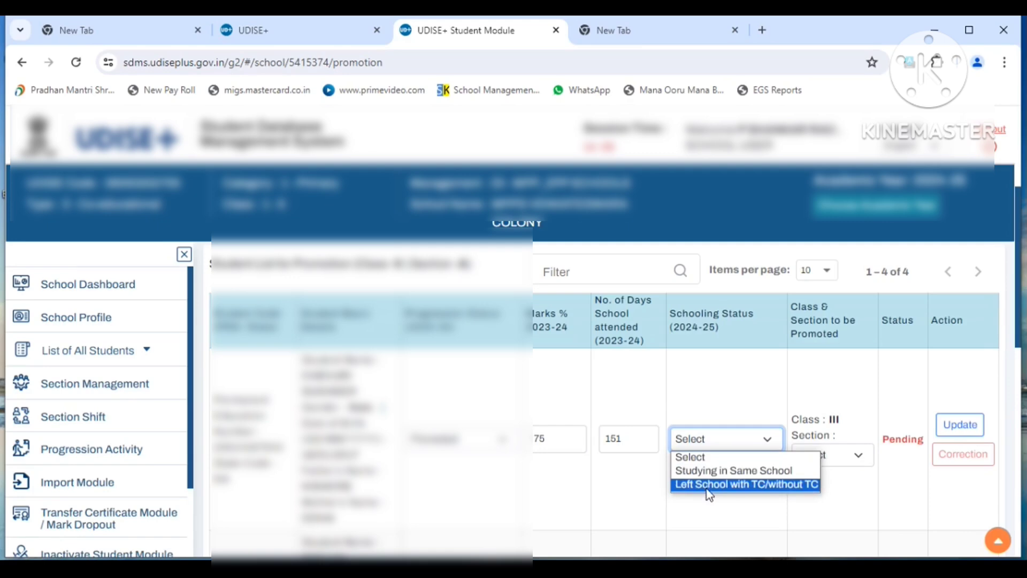
click(748, 484)
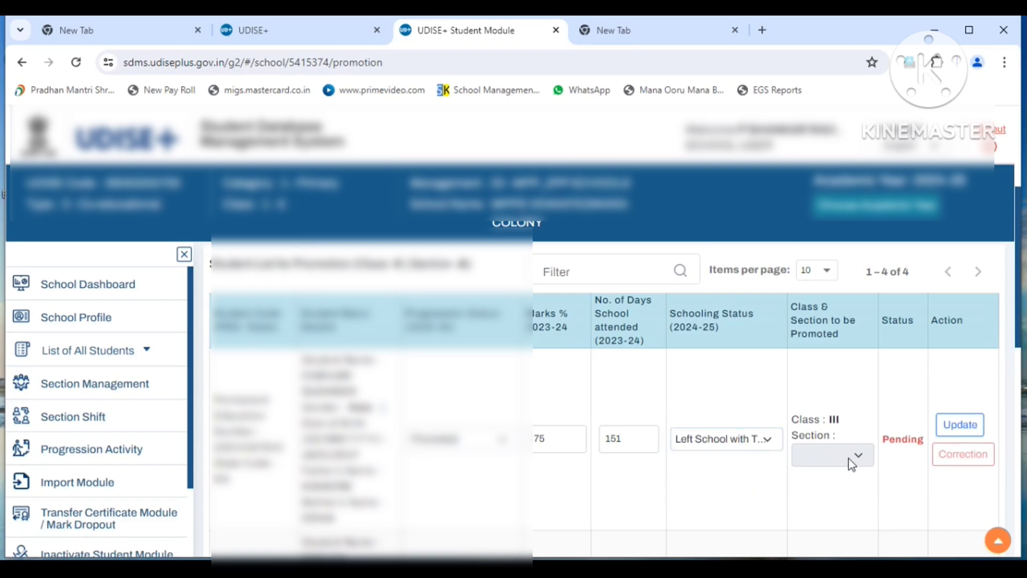
click(725, 441)
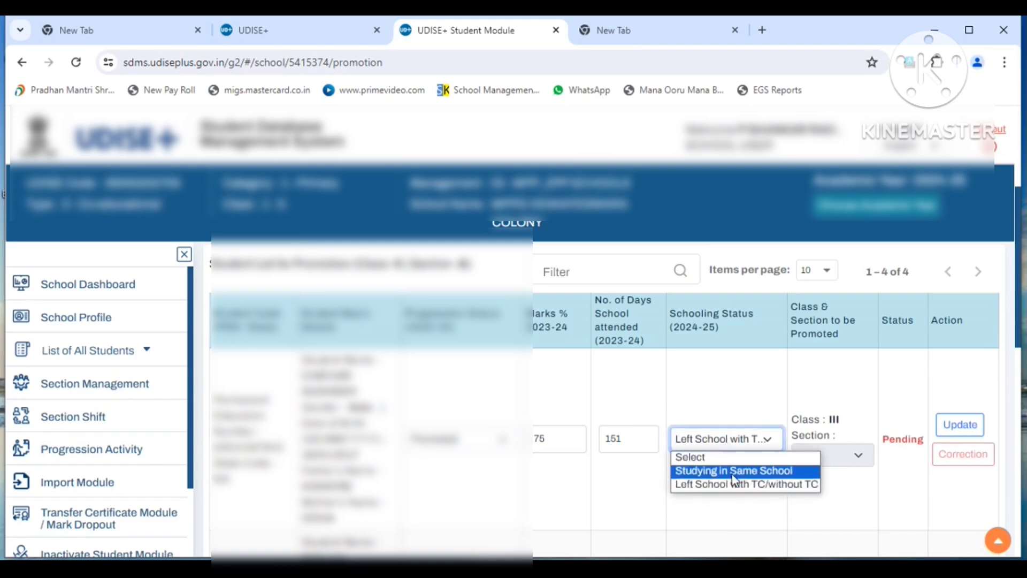
click(733, 472)
click(833, 459)
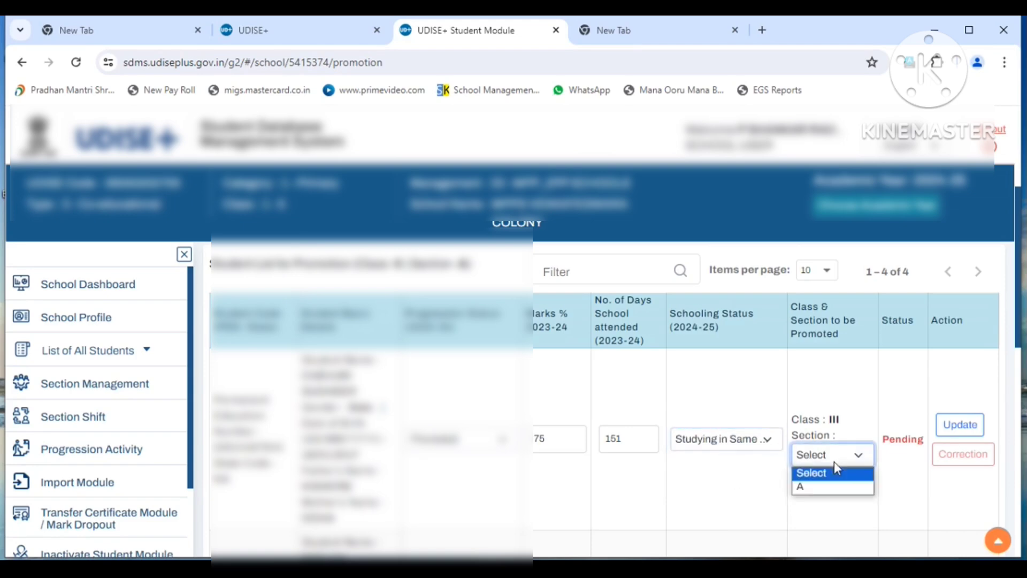
click(743, 438)
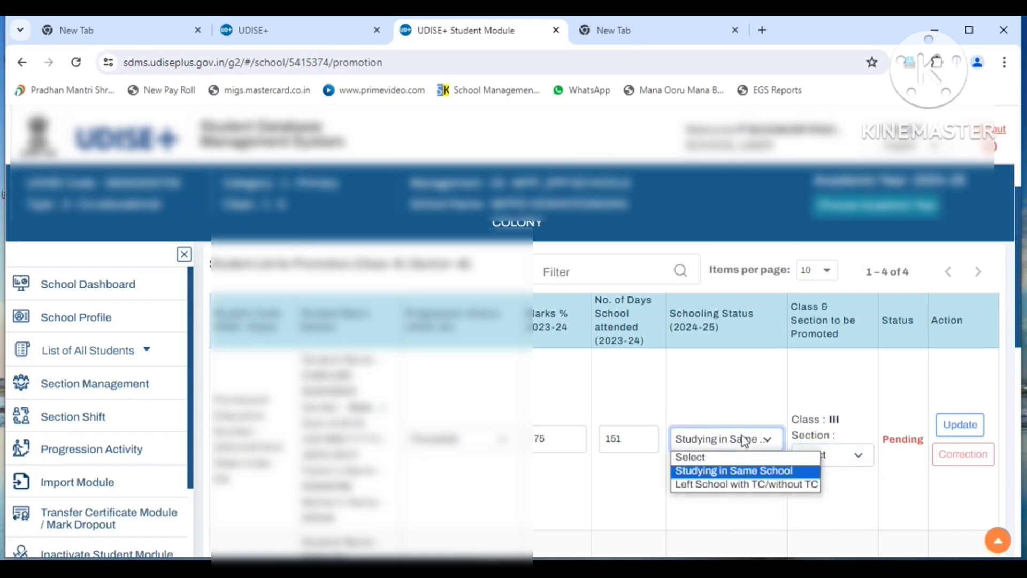
click(726, 474)
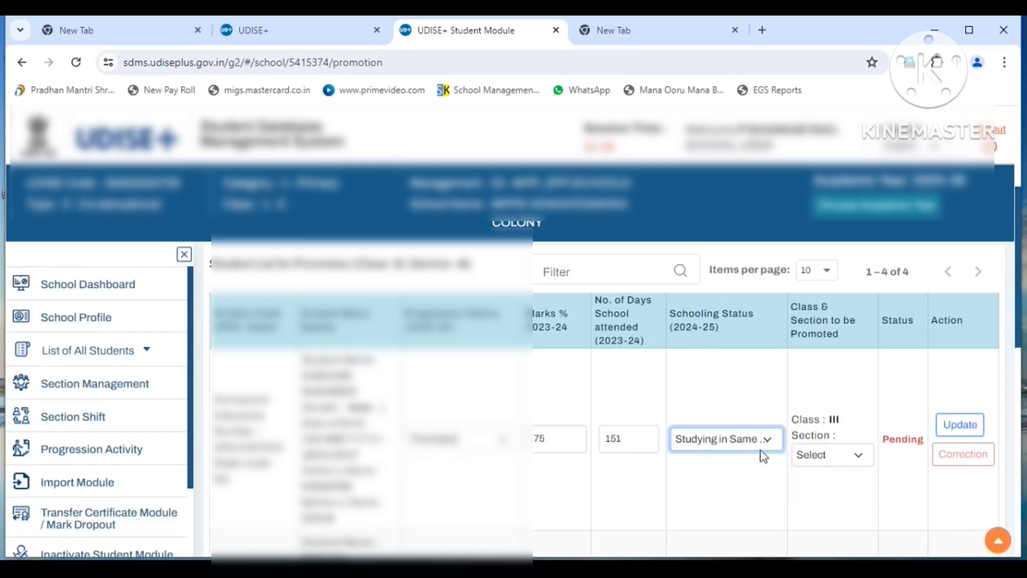
Step: Assign section A and save the first student's promotion details
click(819, 459)
click(817, 484)
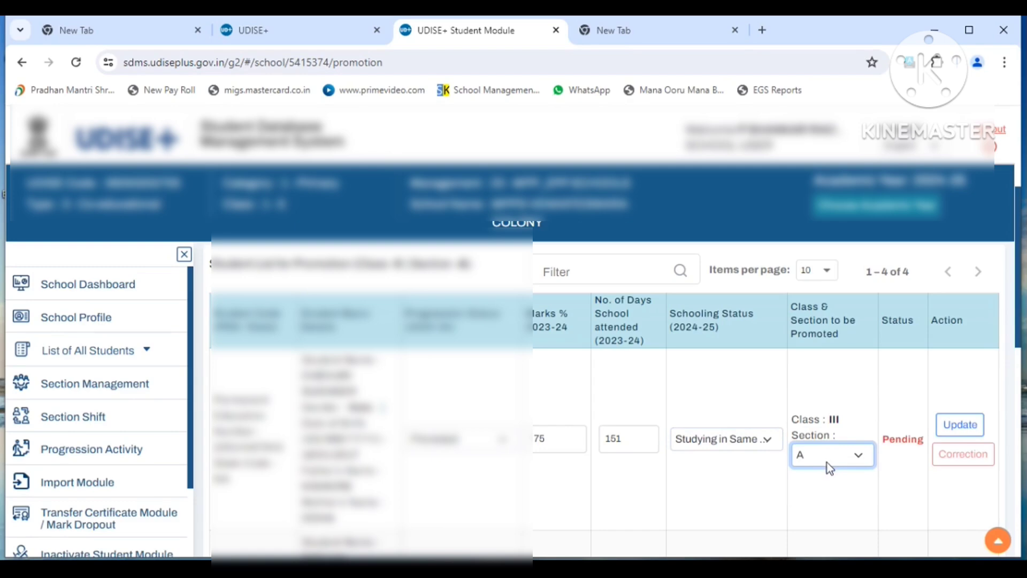
click(959, 432)
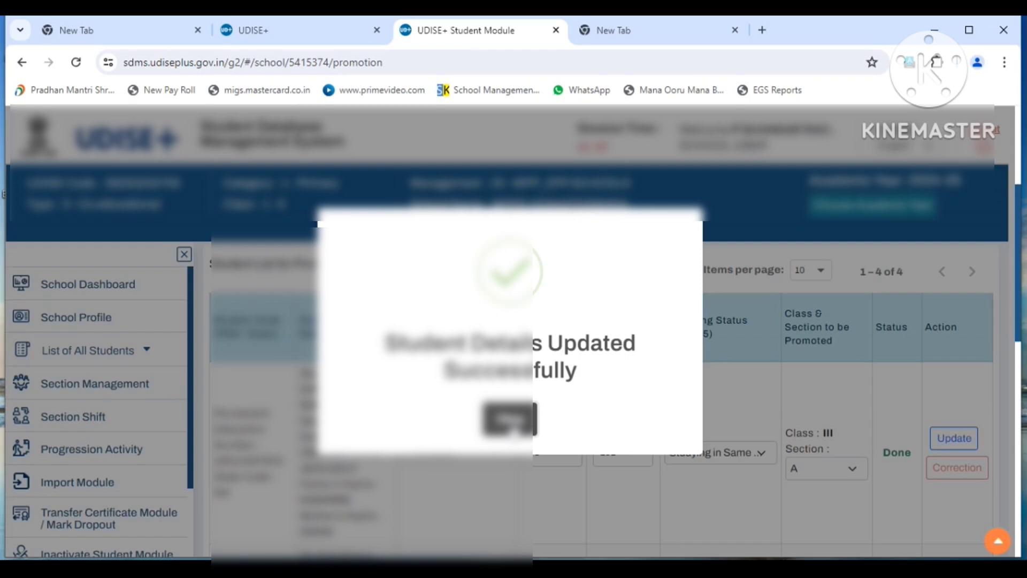
Step: Dismiss the update success message and check the row shows Done, class III, section A
click(510, 418)
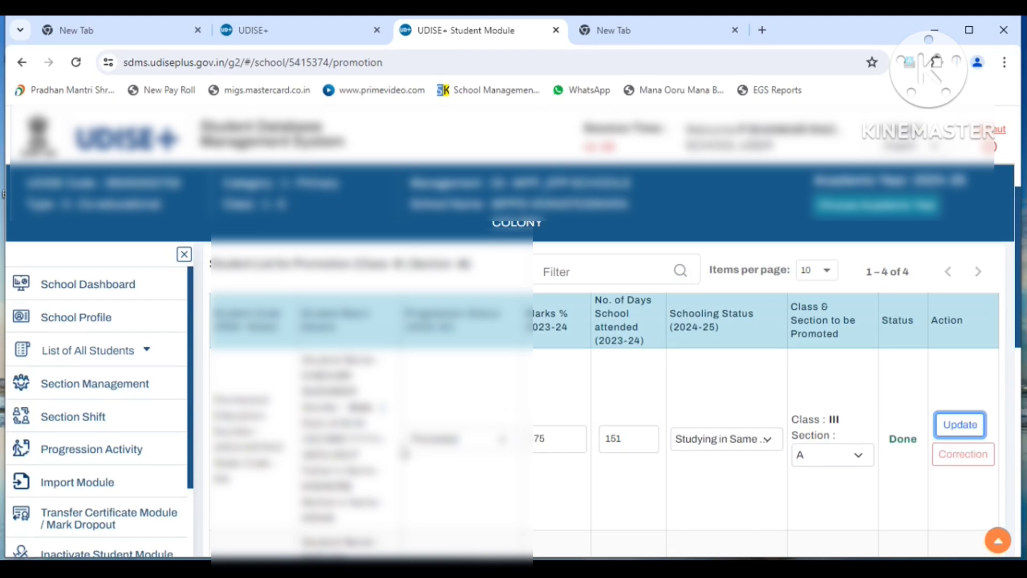
drag(284, 447, 214, 447)
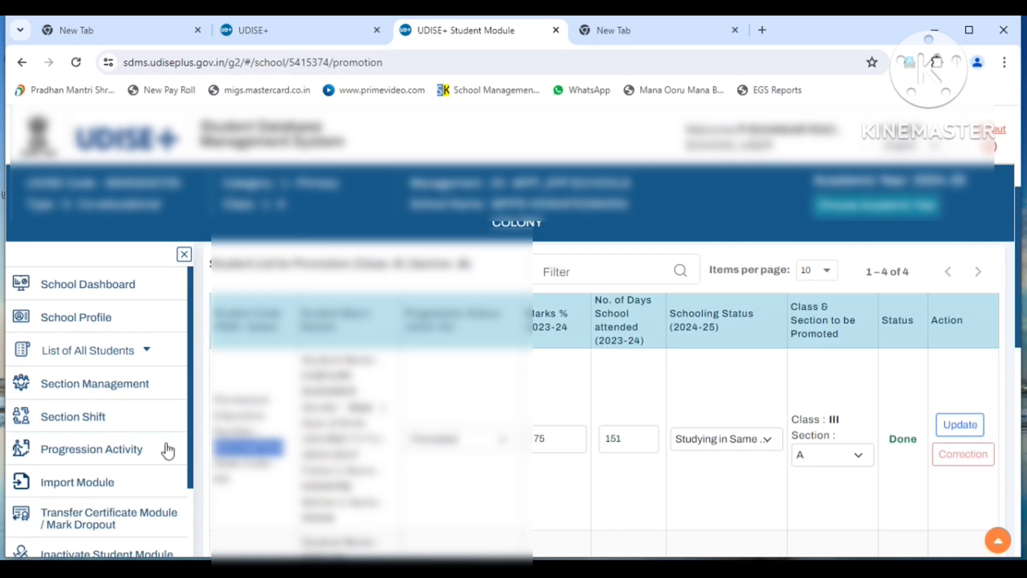
Step: Return to the School Dashboard and bring up the Progression Module options
click(69, 285)
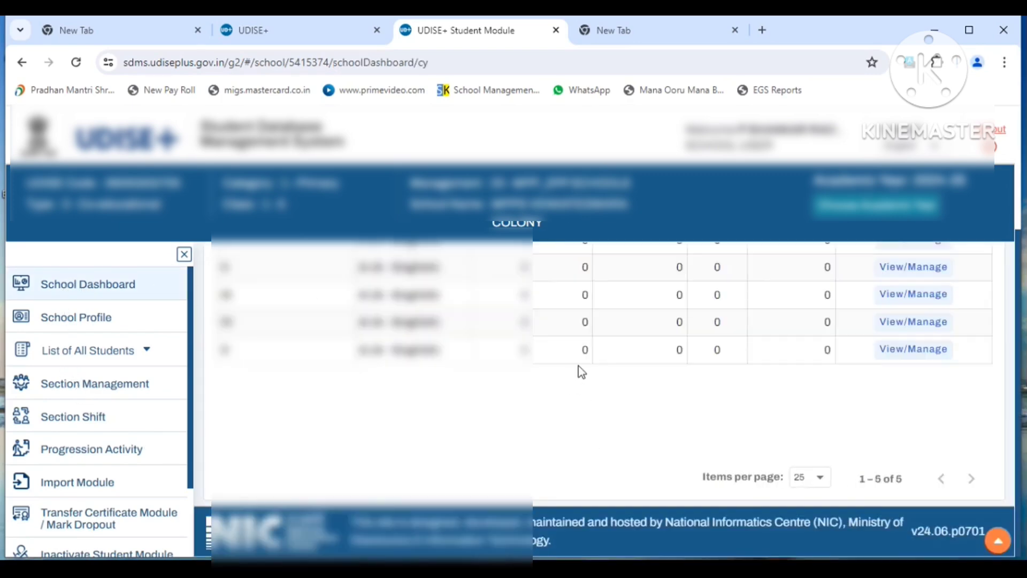
scroll(578, 369, up, 3)
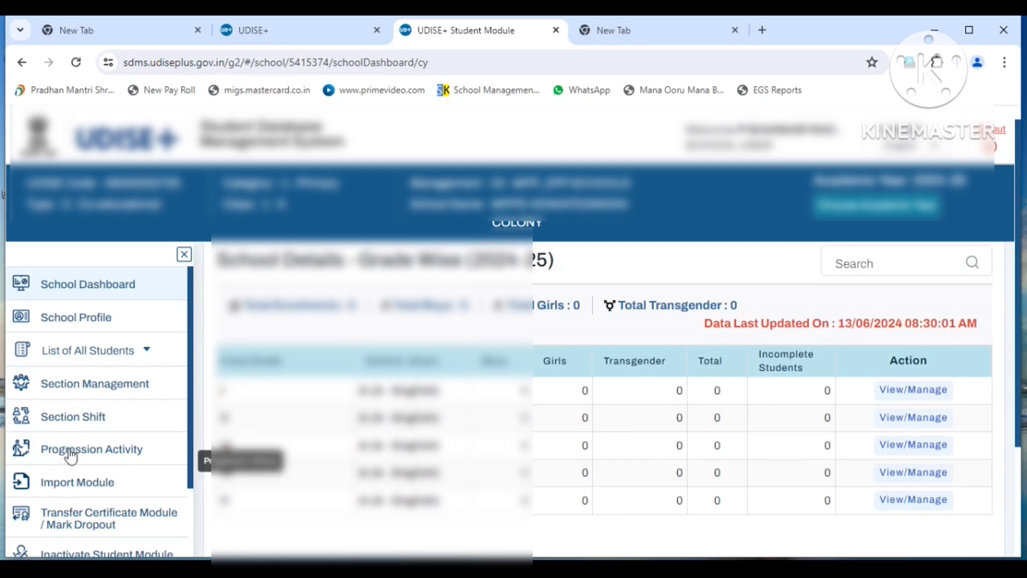
scroll(648, 419, down, 1)
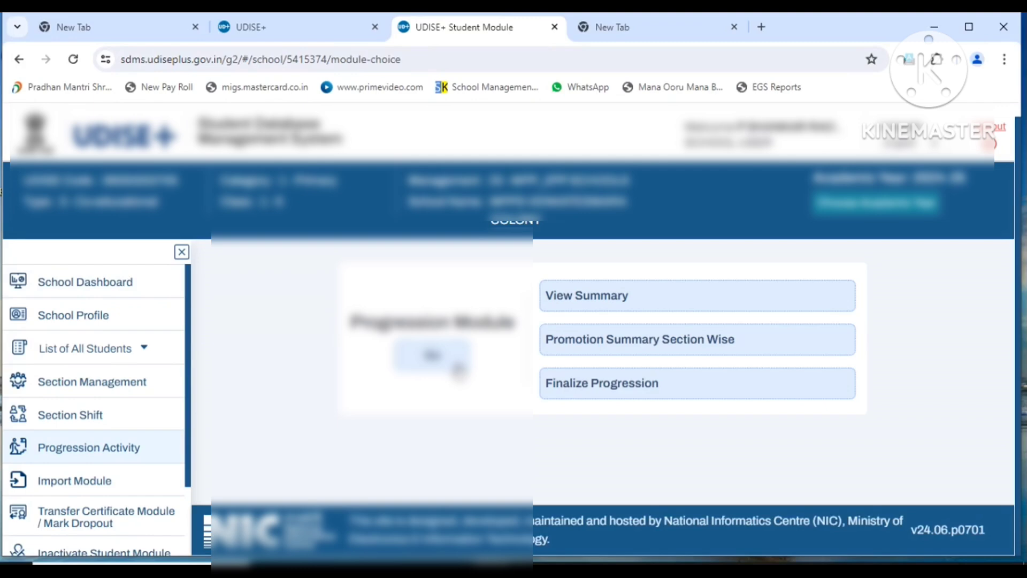
Step: Reopen the promotion page and pick a class and section to list their students
click(457, 368)
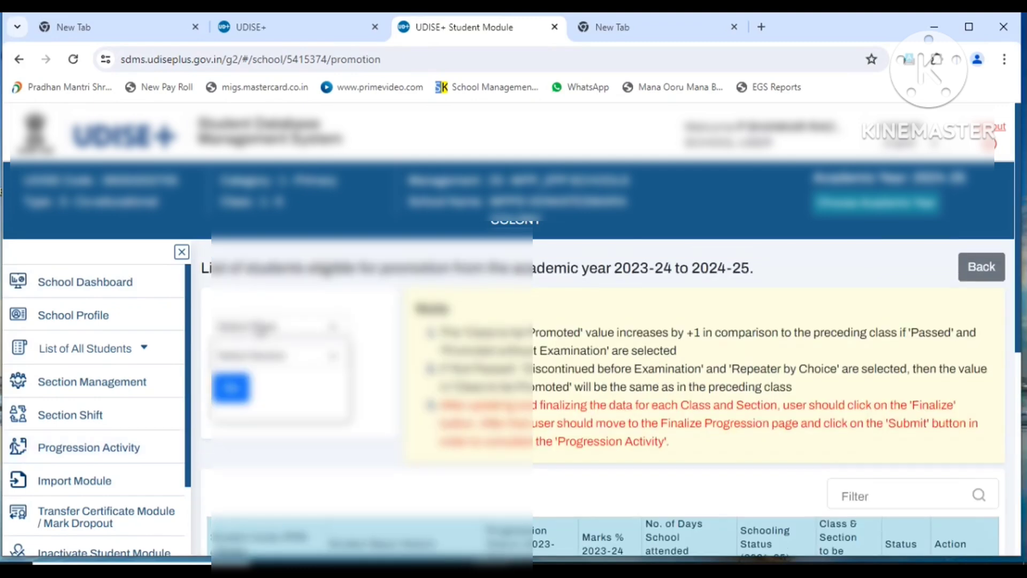
click(261, 328)
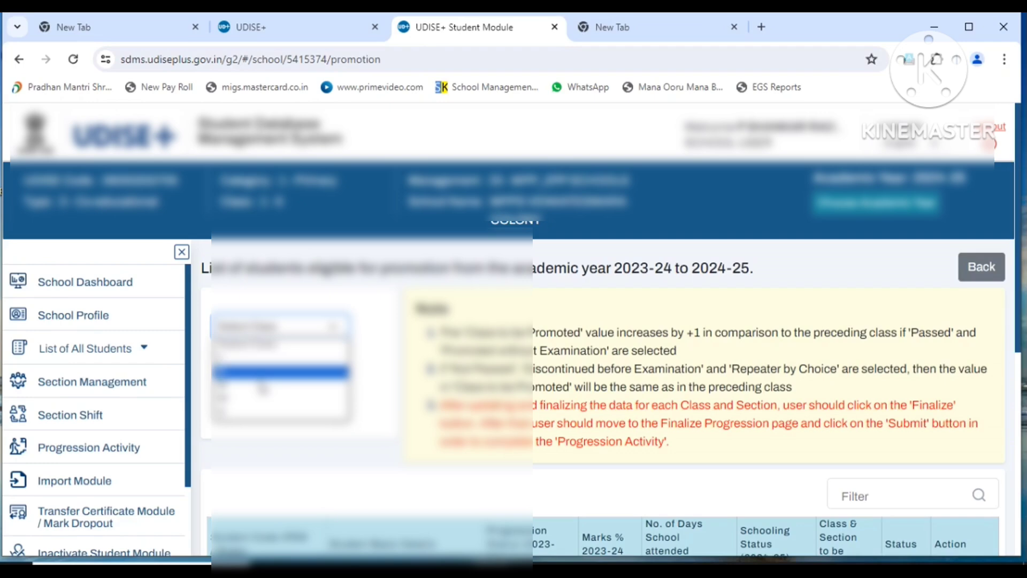
click(269, 370)
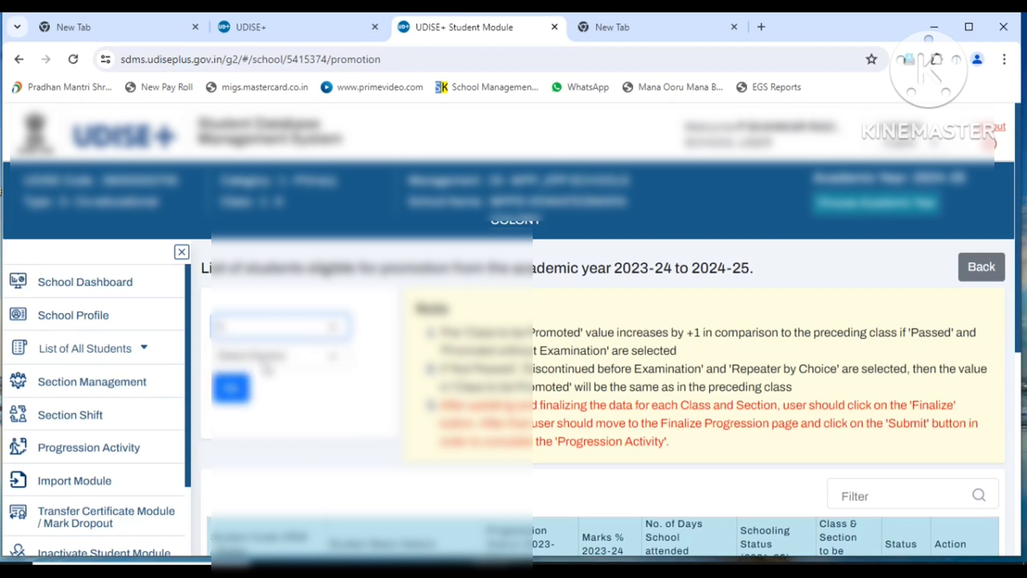
click(266, 364)
click(256, 392)
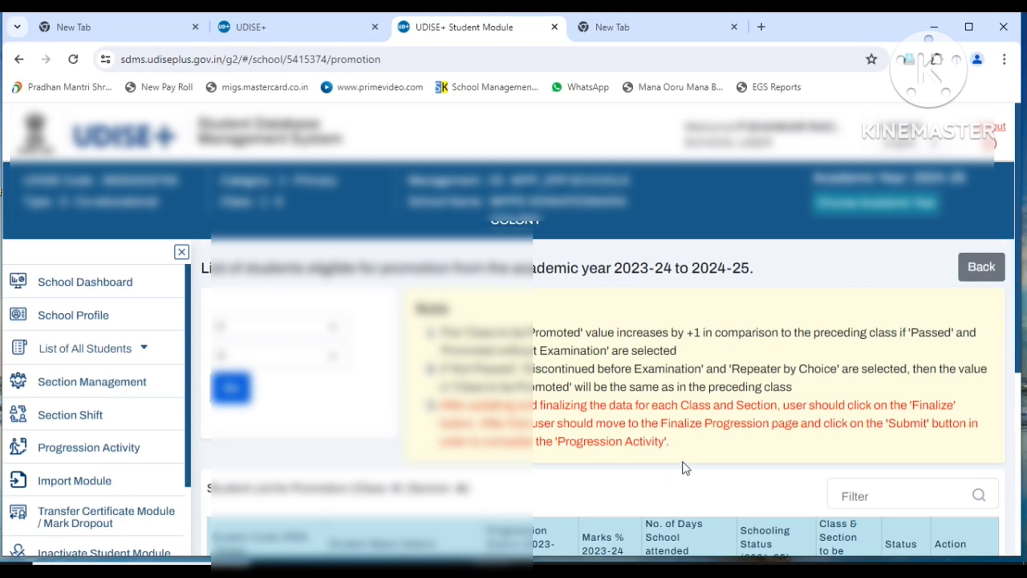
scroll(690, 468, down, 10)
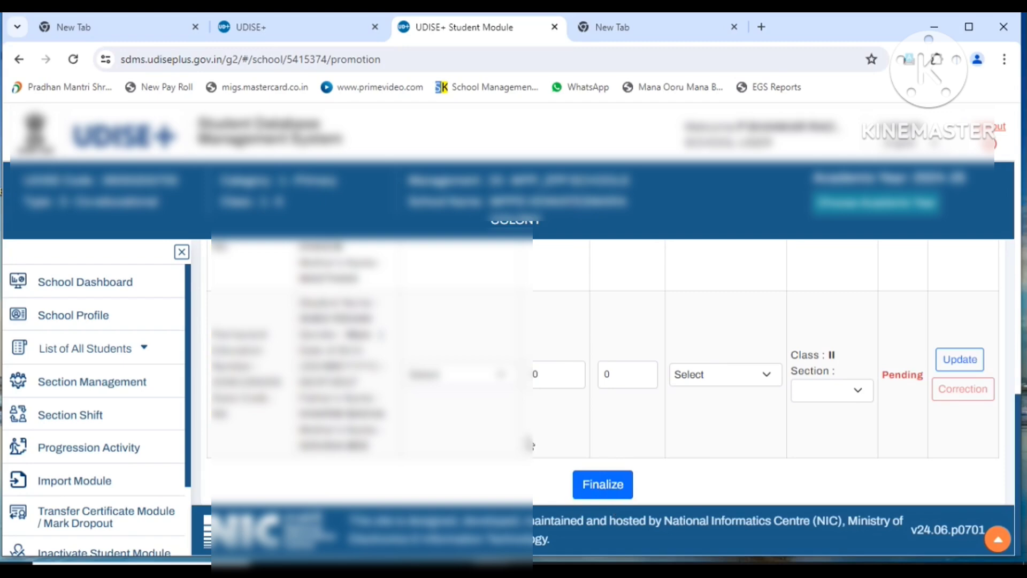
scroll(515, 435, down, 2)
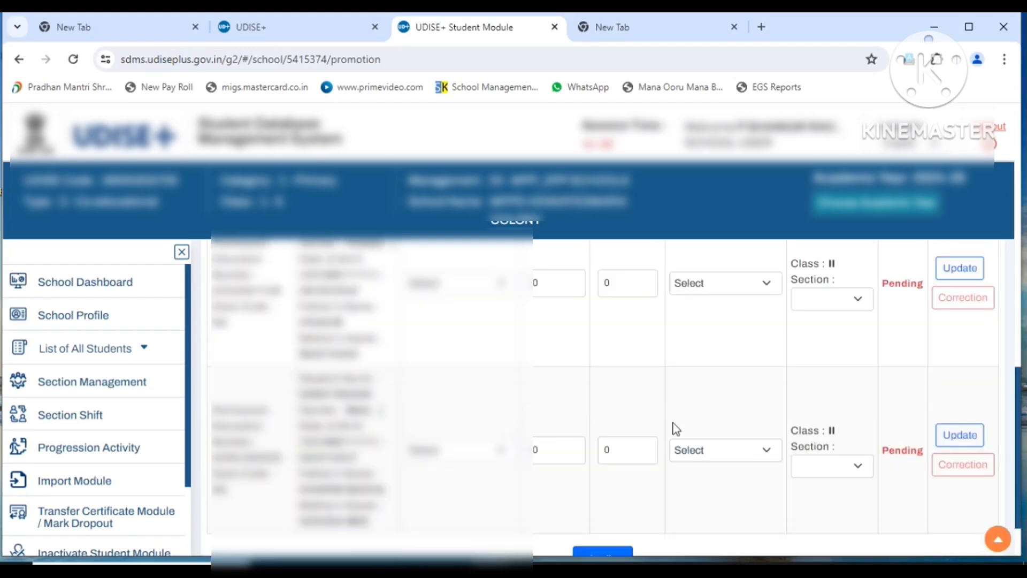
scroll(676, 428, up, 6)
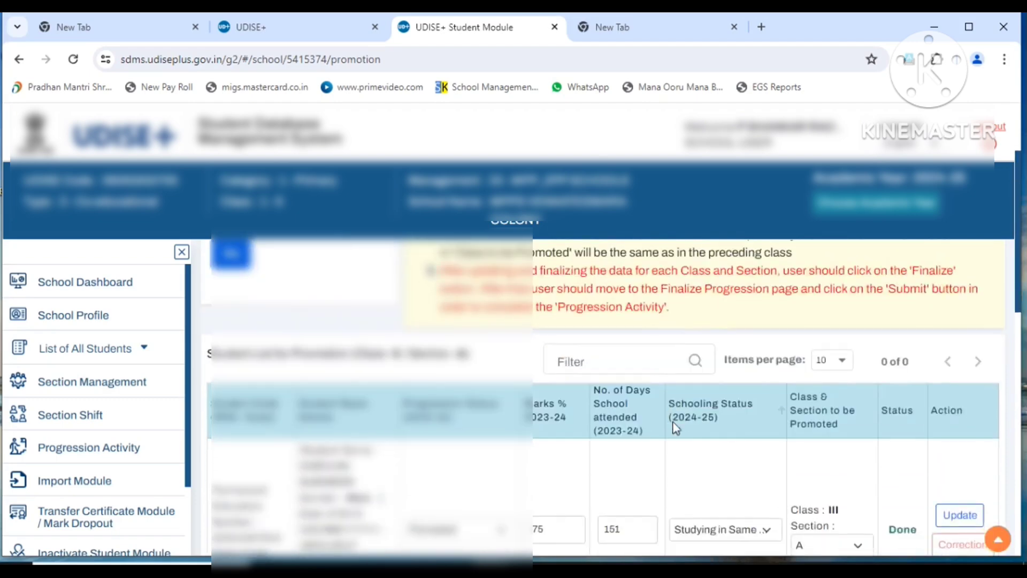
scroll(913, 500, down, 3)
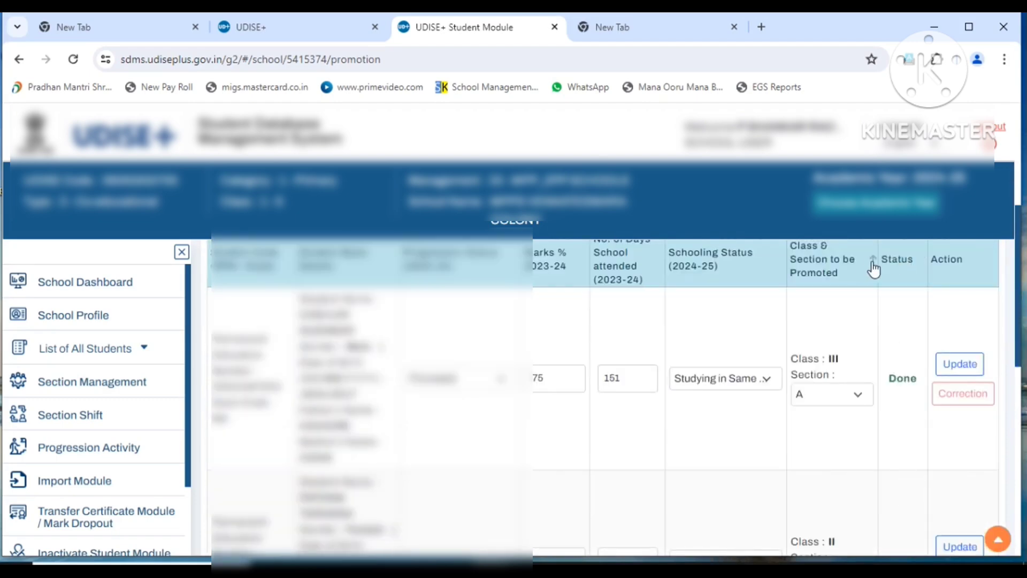
double_click(910, 266)
double_click(906, 381)
scroll(918, 427, down, 5)
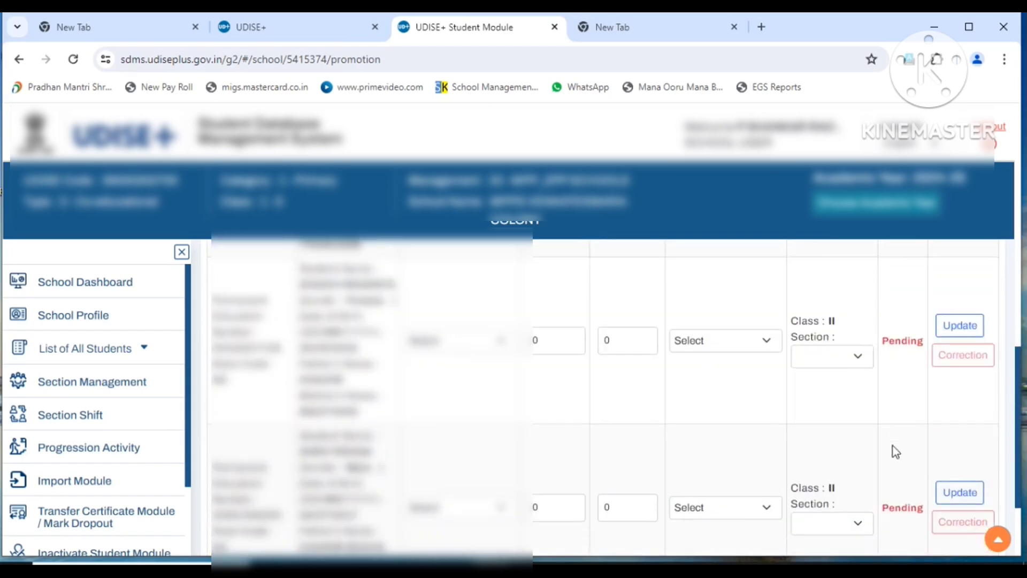
scroll(894, 447, up, 1)
scroll(894, 447, down, 1)
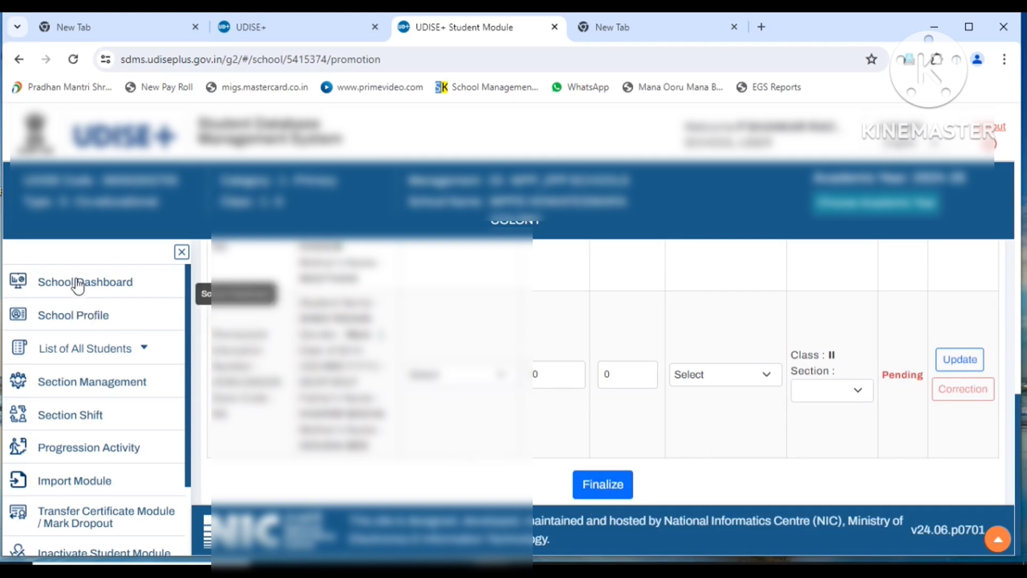
Step: Return to the School Dashboard from the sidebar to load the grade-wise school details table
click(95, 292)
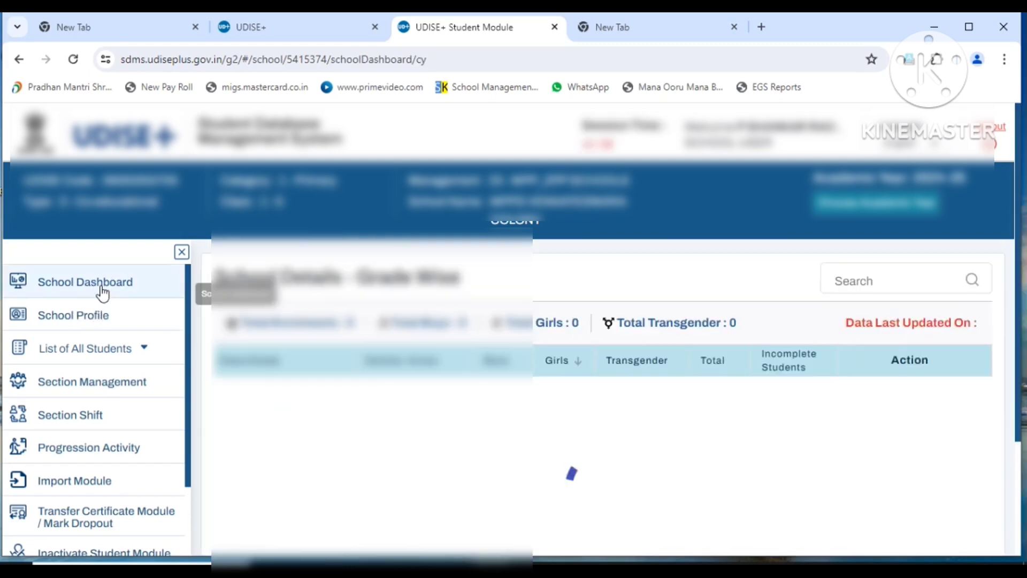
click(101, 315)
click(119, 289)
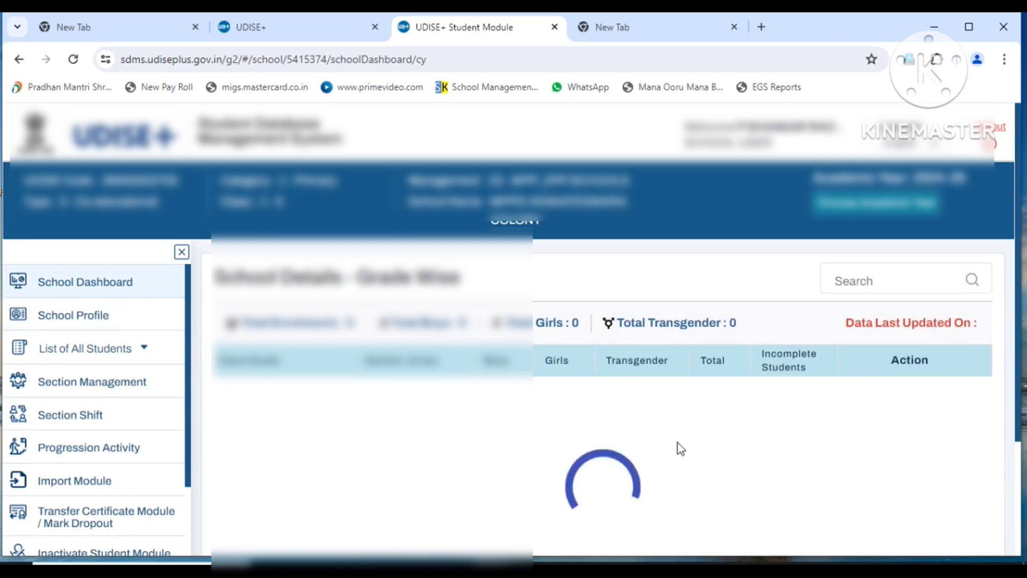